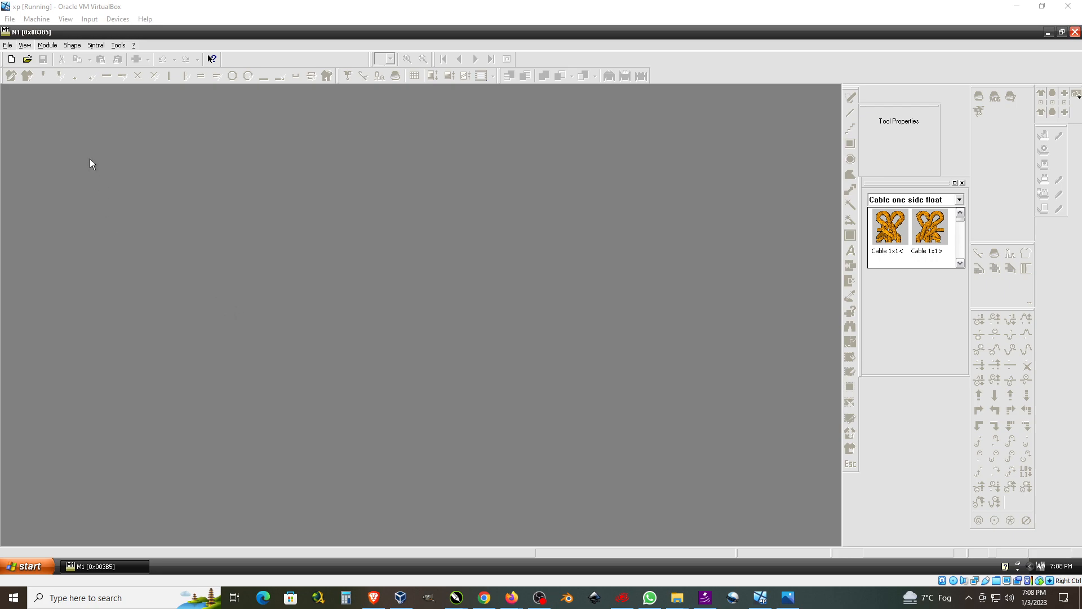
Step: Create a new 200 by 200 pattern named noname1 with a front stitch with transfer base, and maximize its symbol view
click(11, 59)
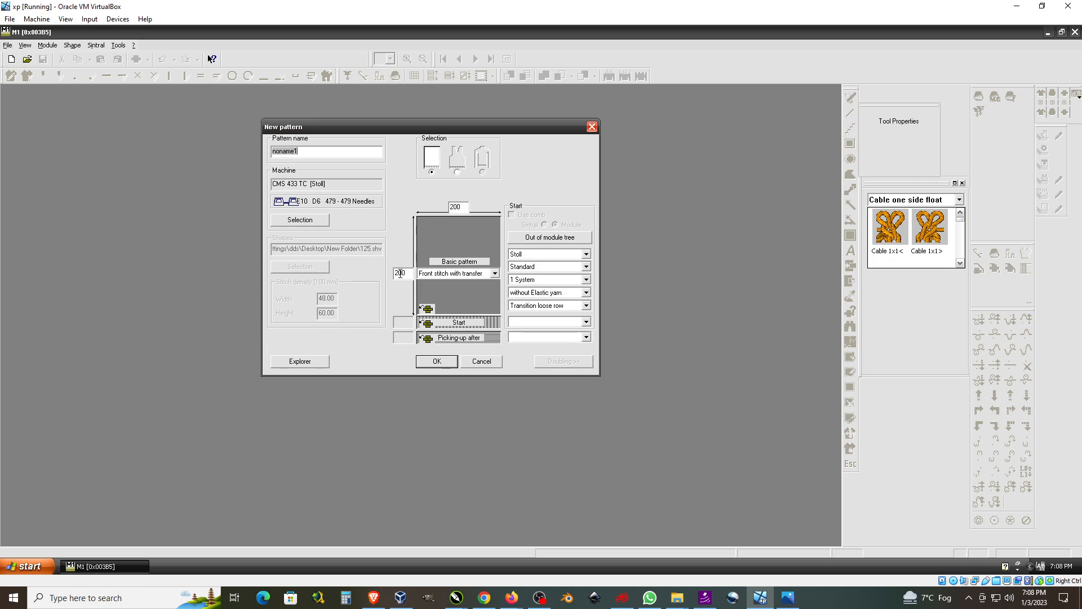
click(436, 361)
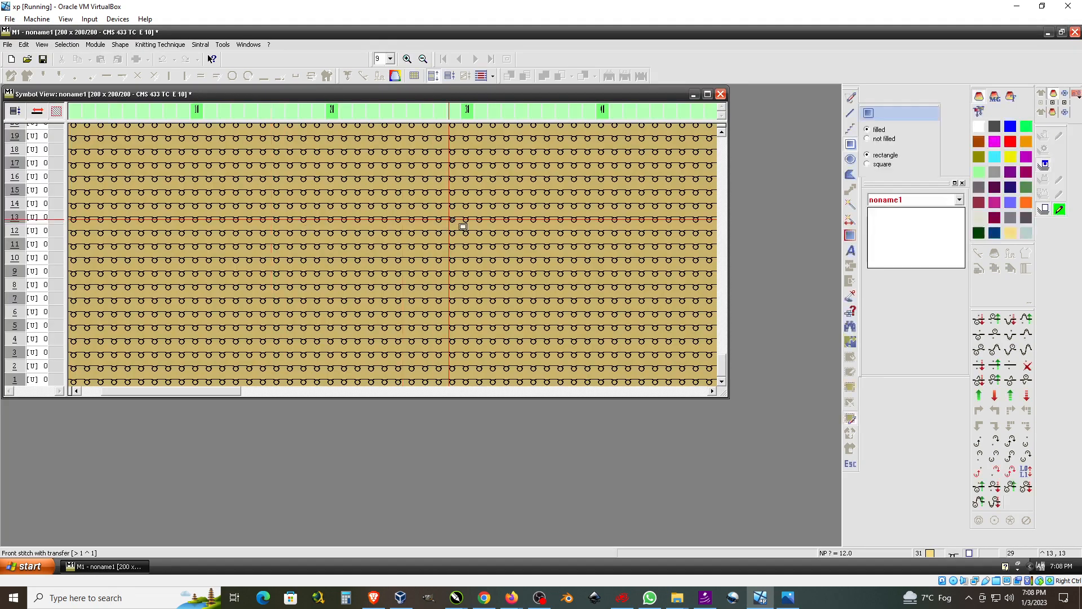
click(708, 94)
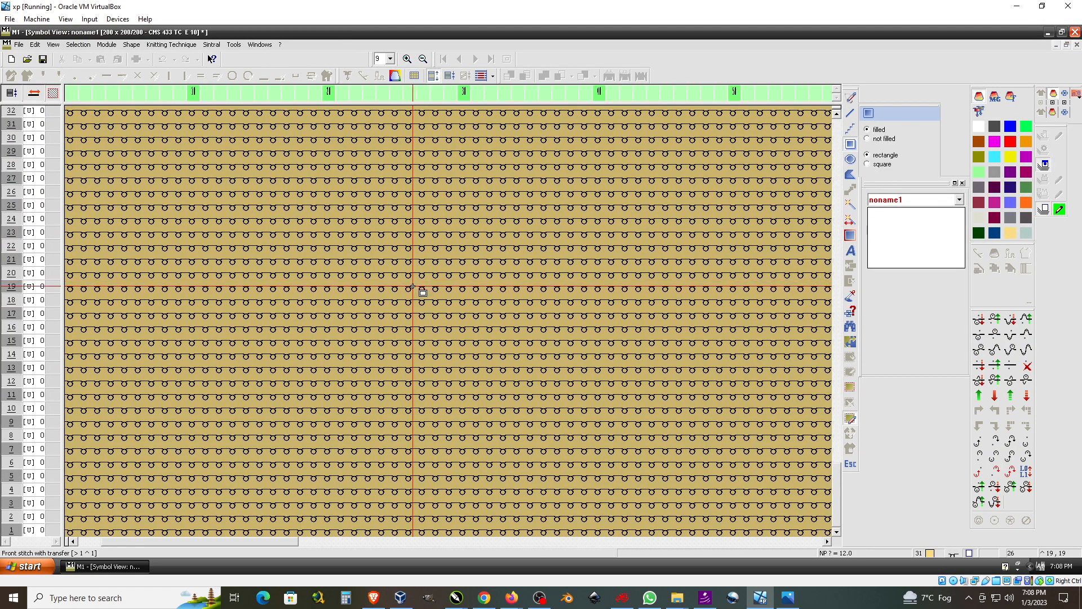
Step: Select row 19, row 18 and individual columns such as column 31 in turn, finishing with row 18 selected
click(19, 286)
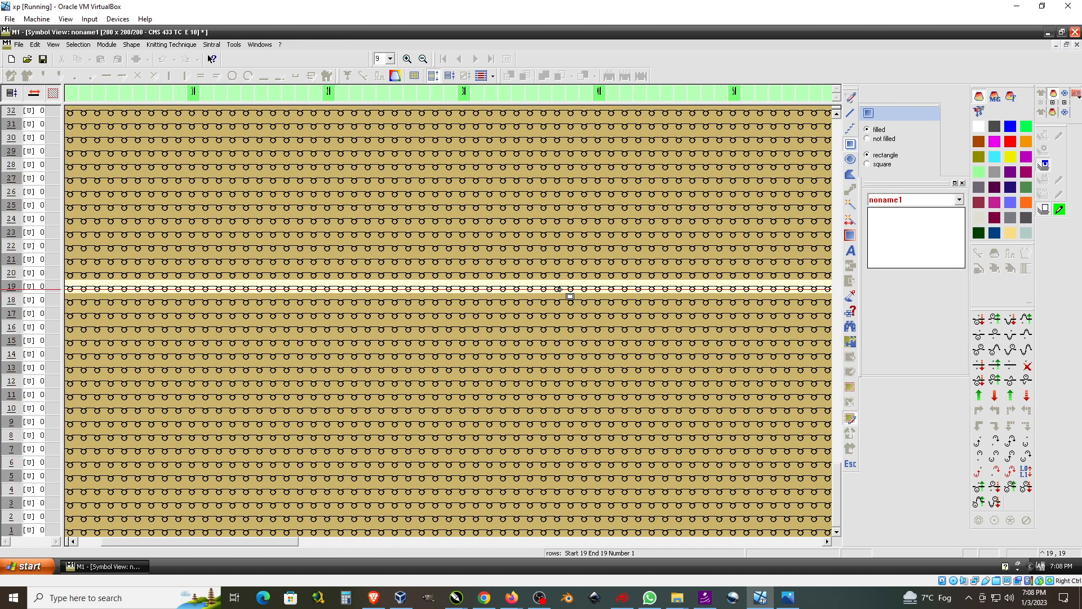
click(534, 94)
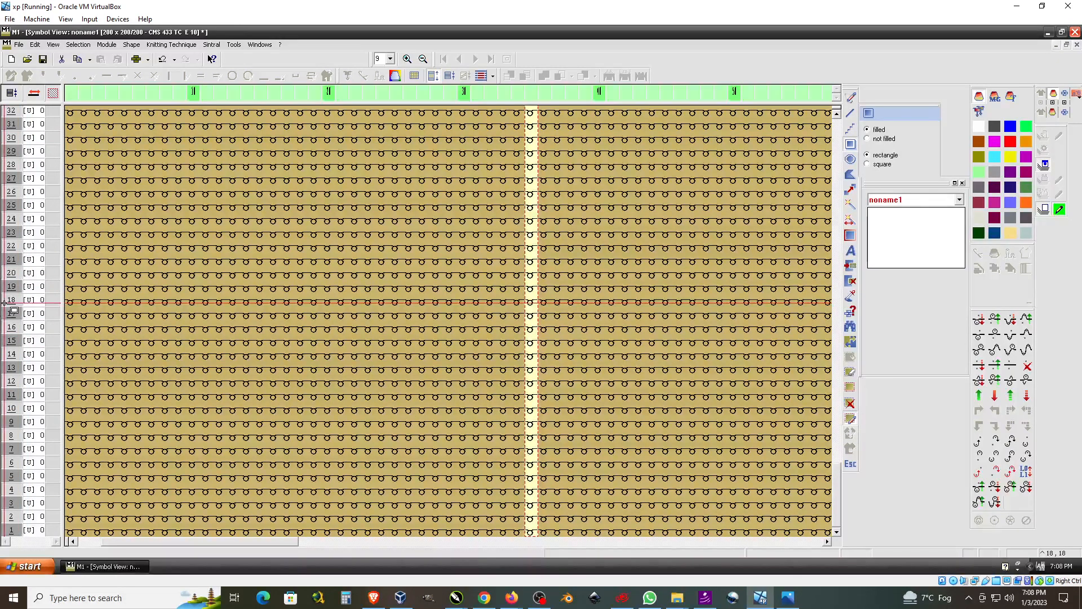
click(22, 299)
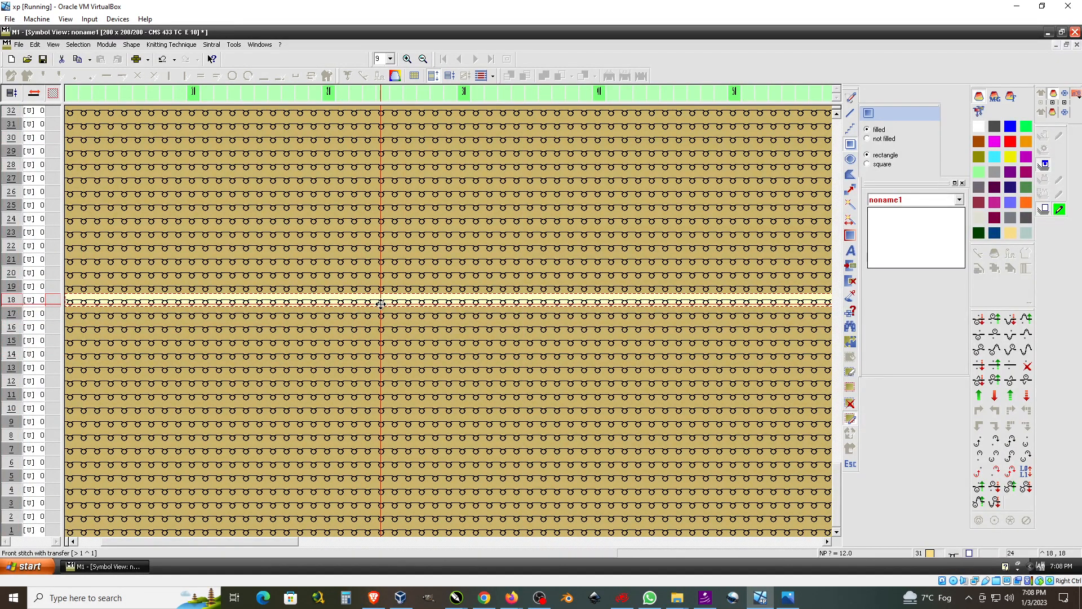
click(476, 95)
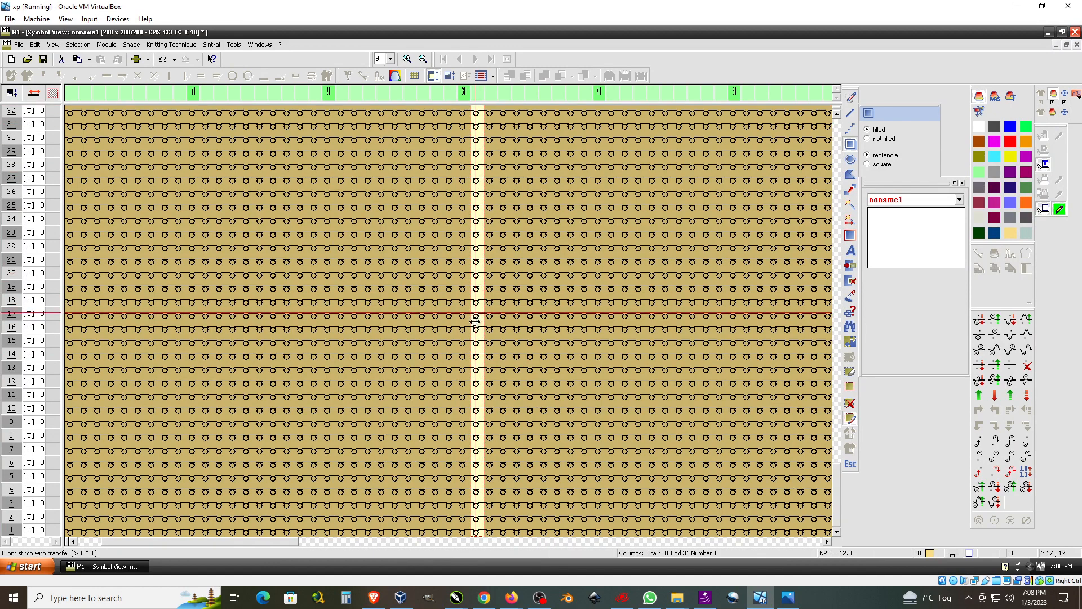
click(10, 301)
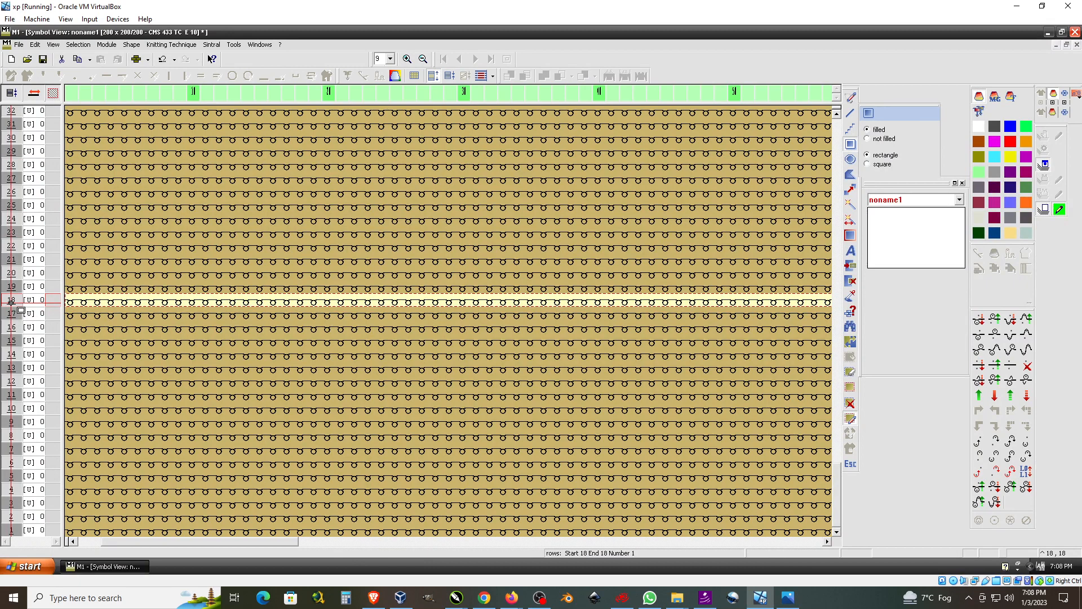
Step: Select rows 17 and 18 together, and mark the two stitches of column 15 across those rows
drag(11, 301, 10, 309)
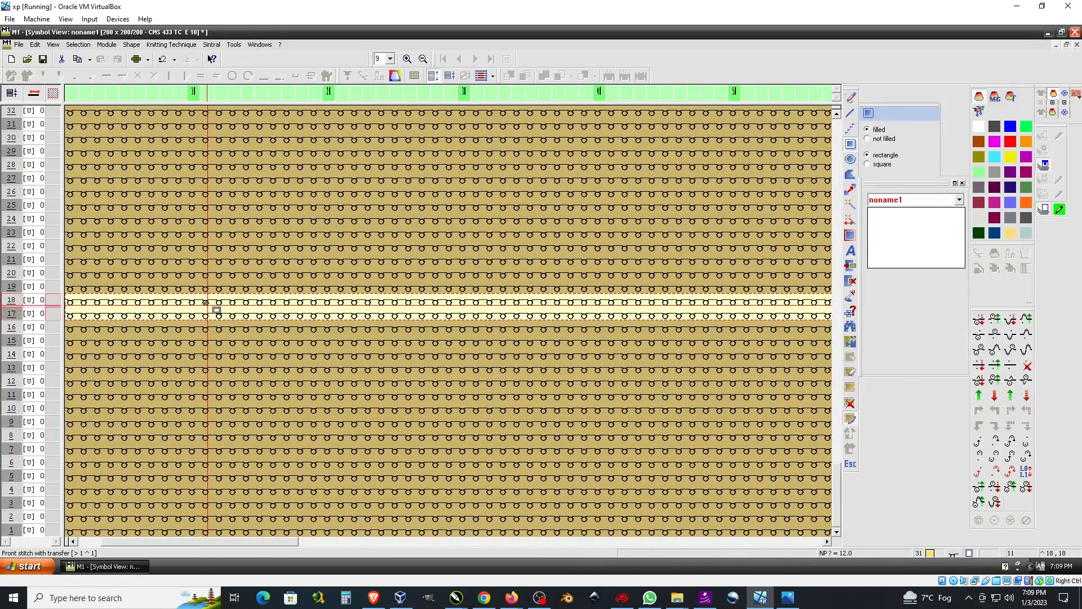
click(14, 299)
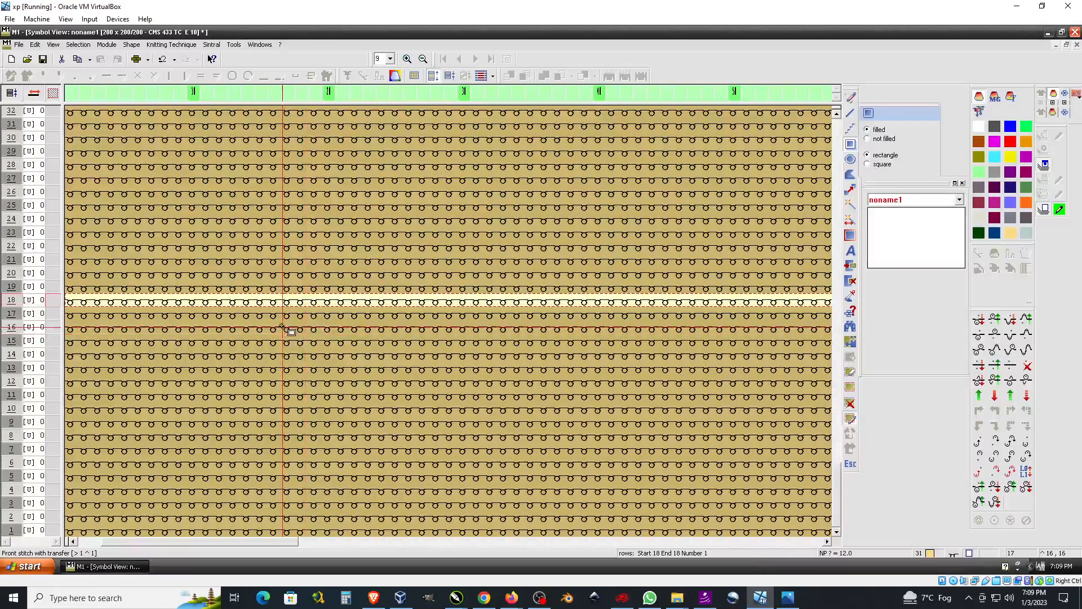
shift+click(12, 314)
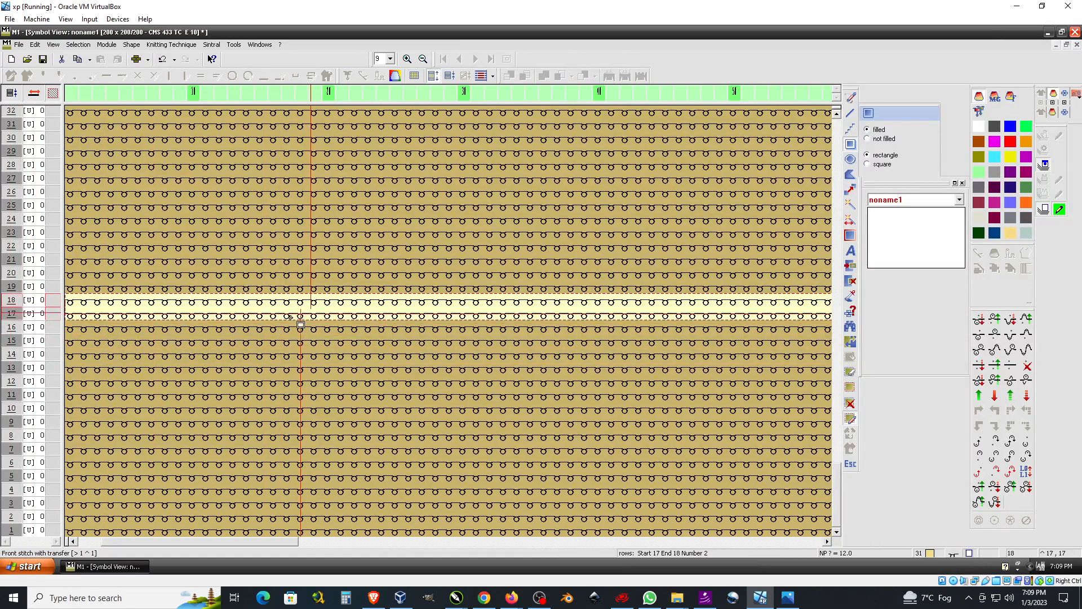
click(28, 302)
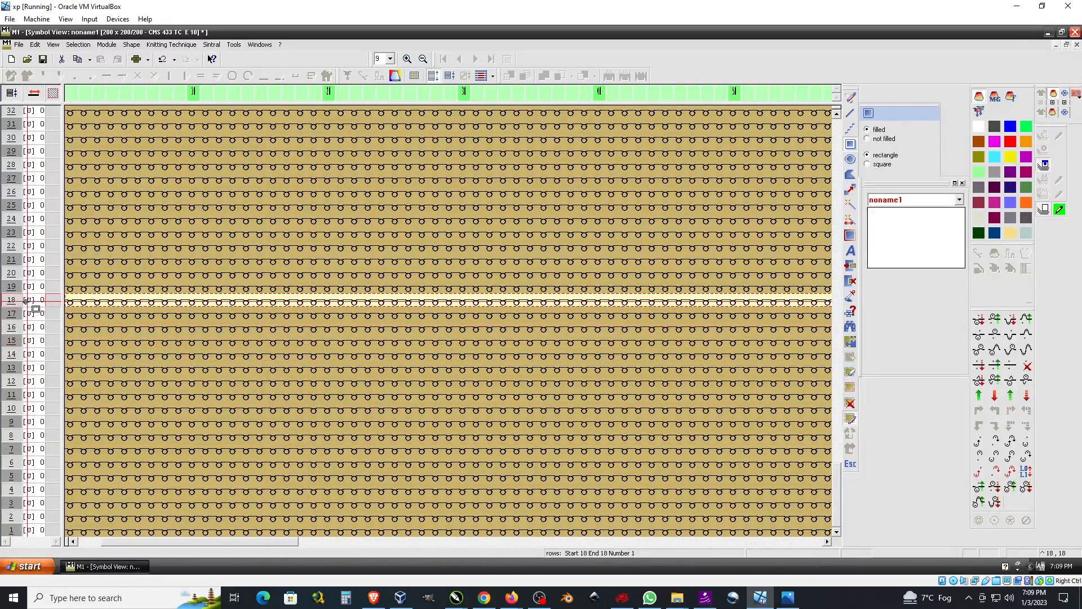
shift+click(19, 327)
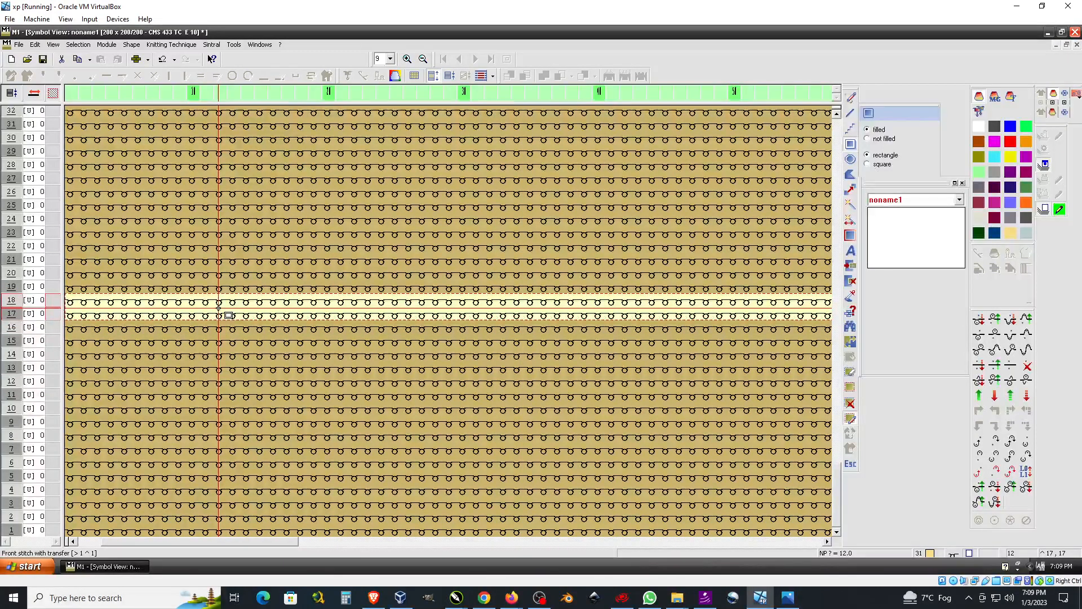
drag(261, 301, 261, 314)
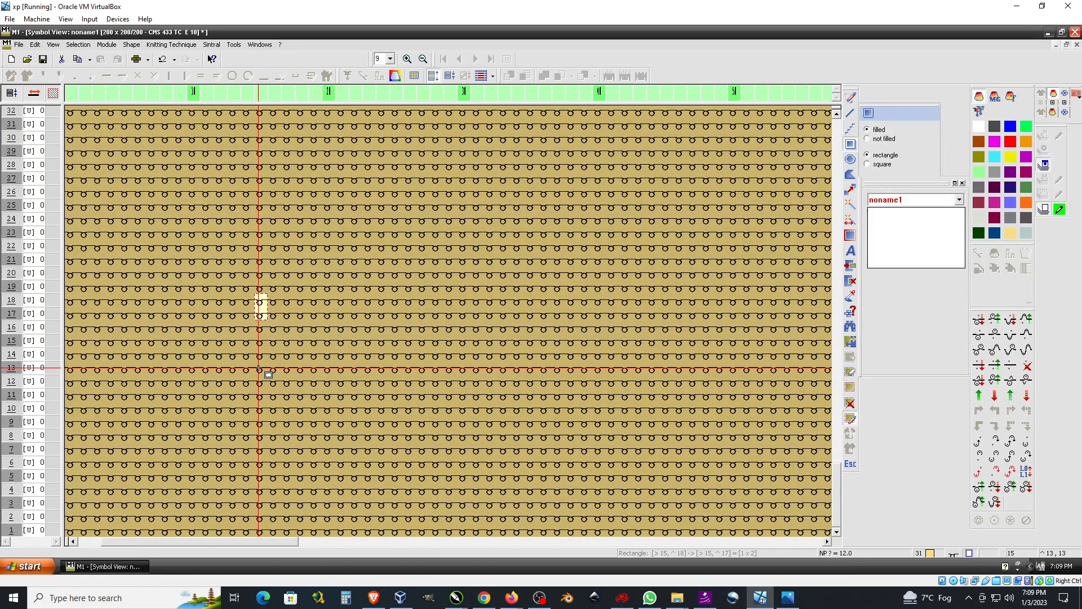
Step: Show the Technical row column beside the pattern row numbers and review the other row columns on offer
click(11, 313)
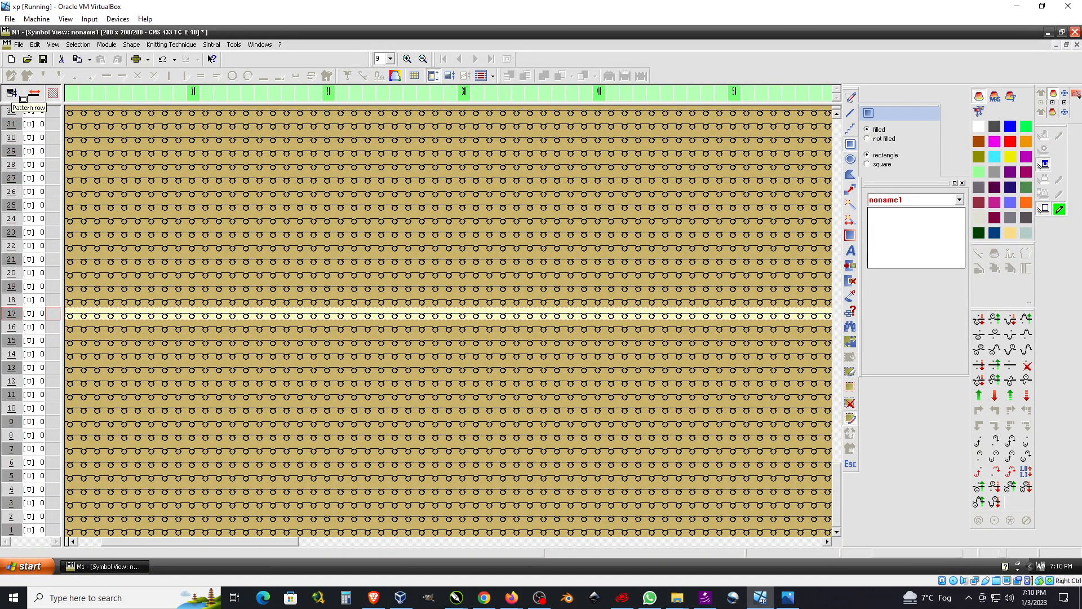
right_click(12, 93)
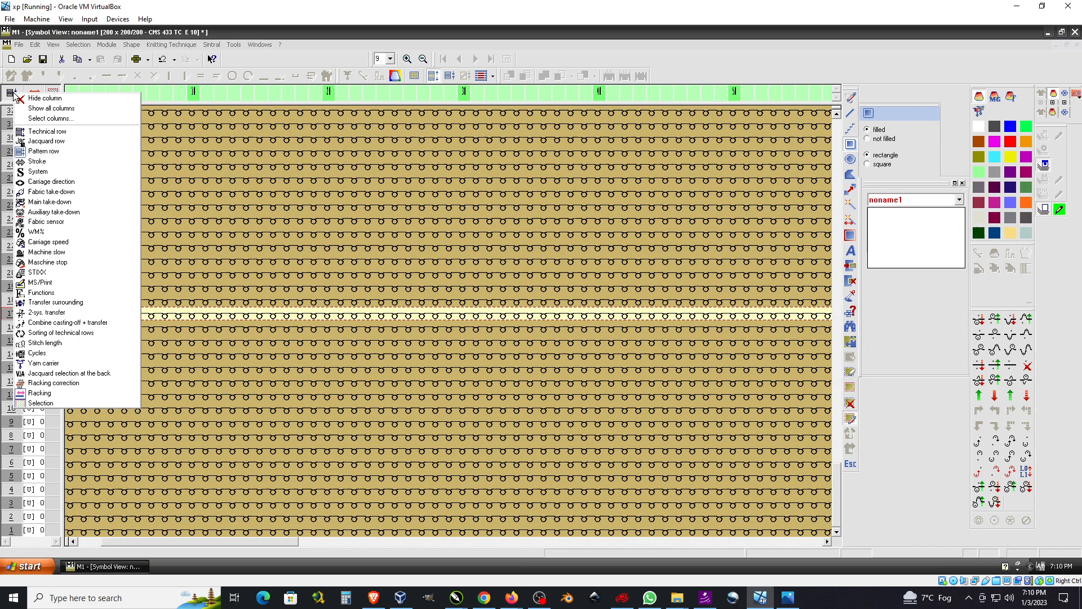
click(43, 133)
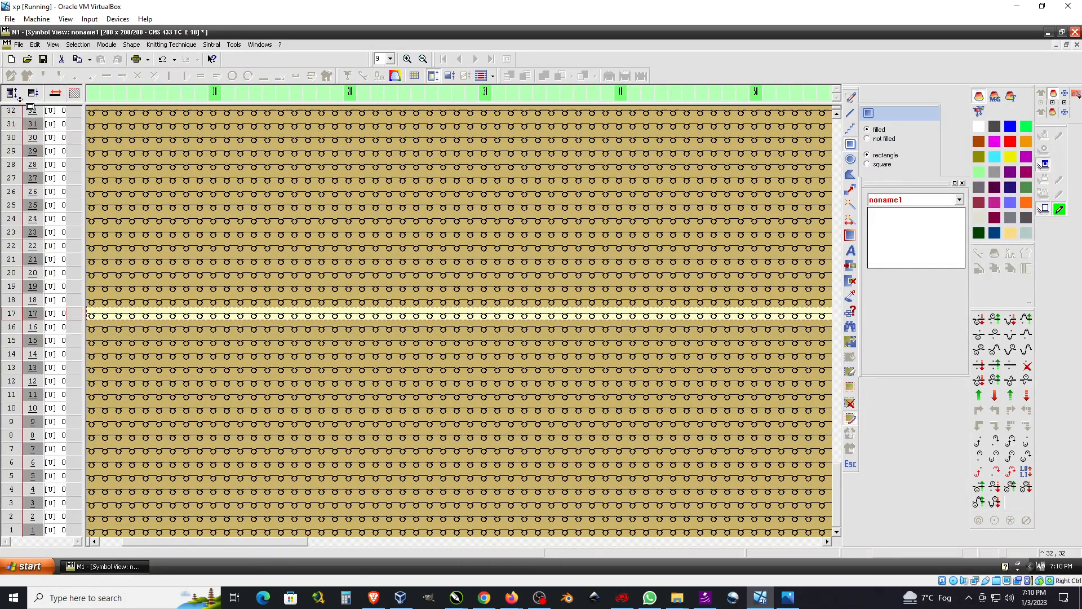
right_click(19, 92)
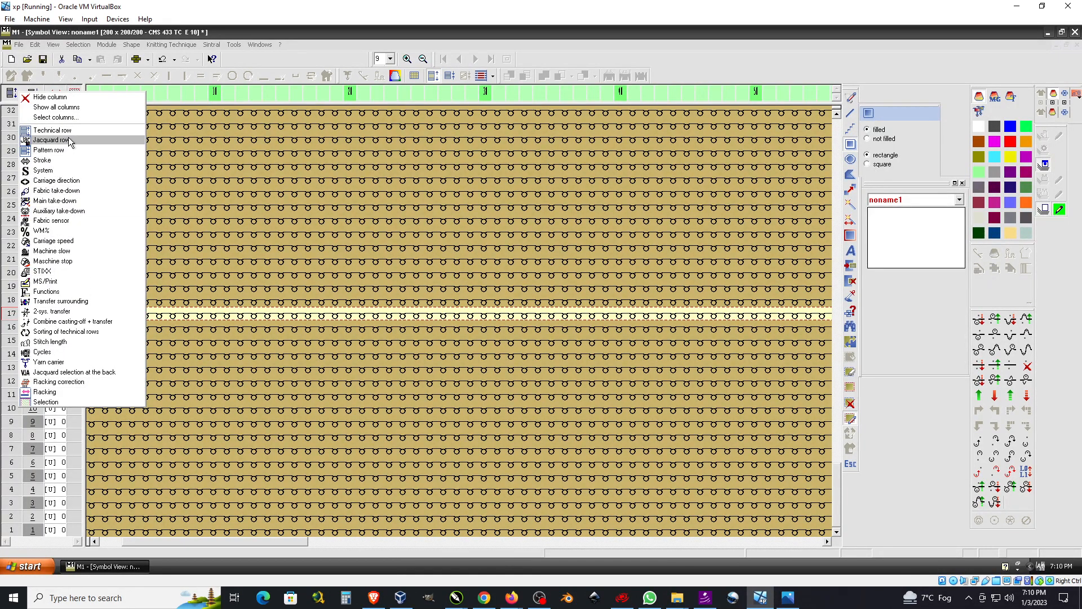
click(297, 60)
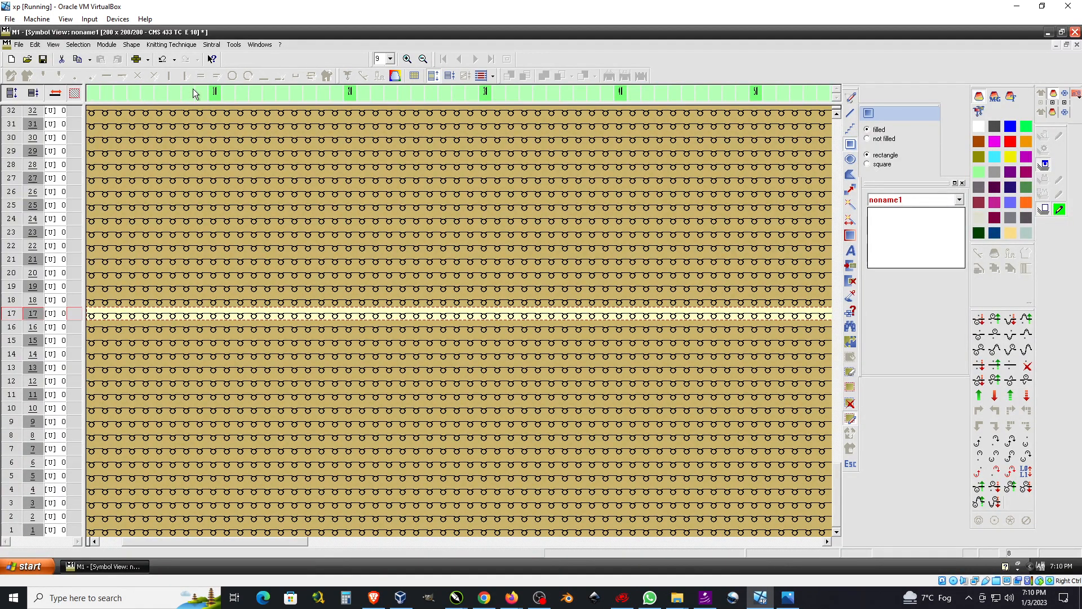
right_click(49, 99)
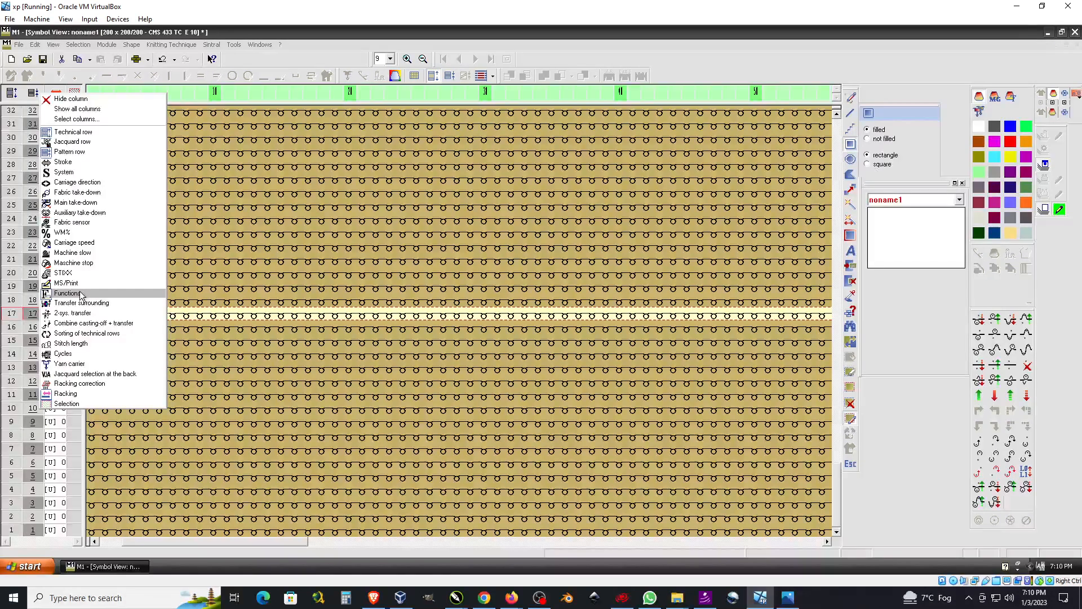
click(255, 61)
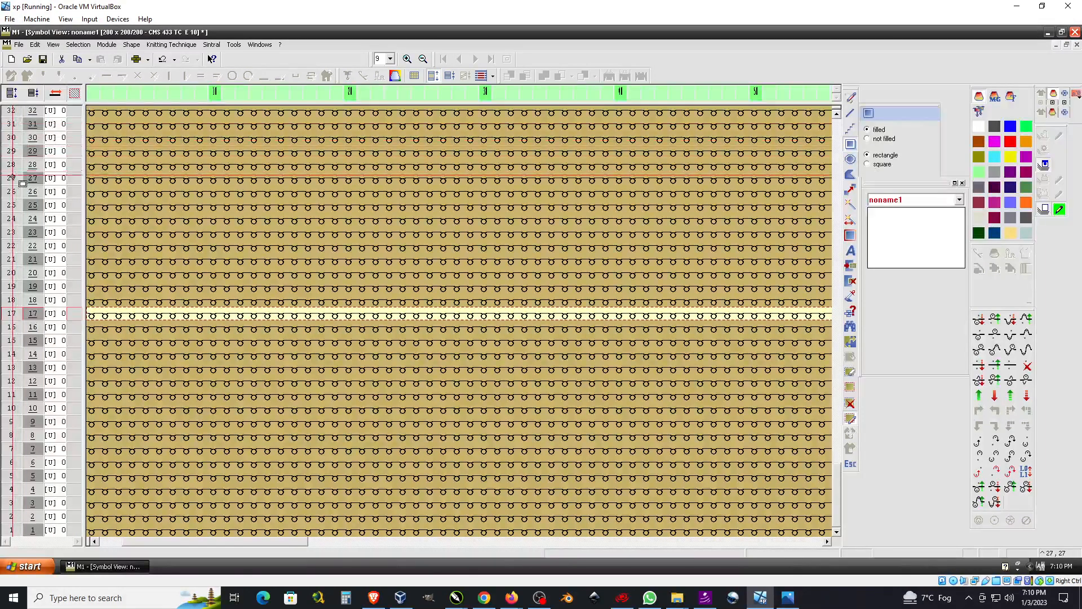
Step: Change the whole of pattern row 23 to rear stitch with transfer
click(439, 259)
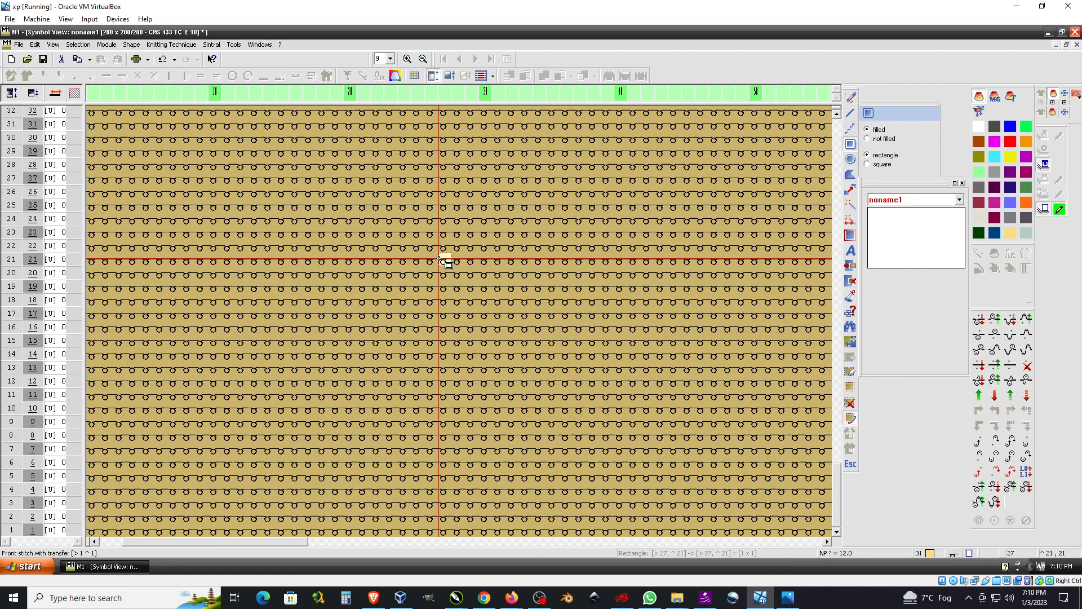
click(995, 326)
click(8, 231)
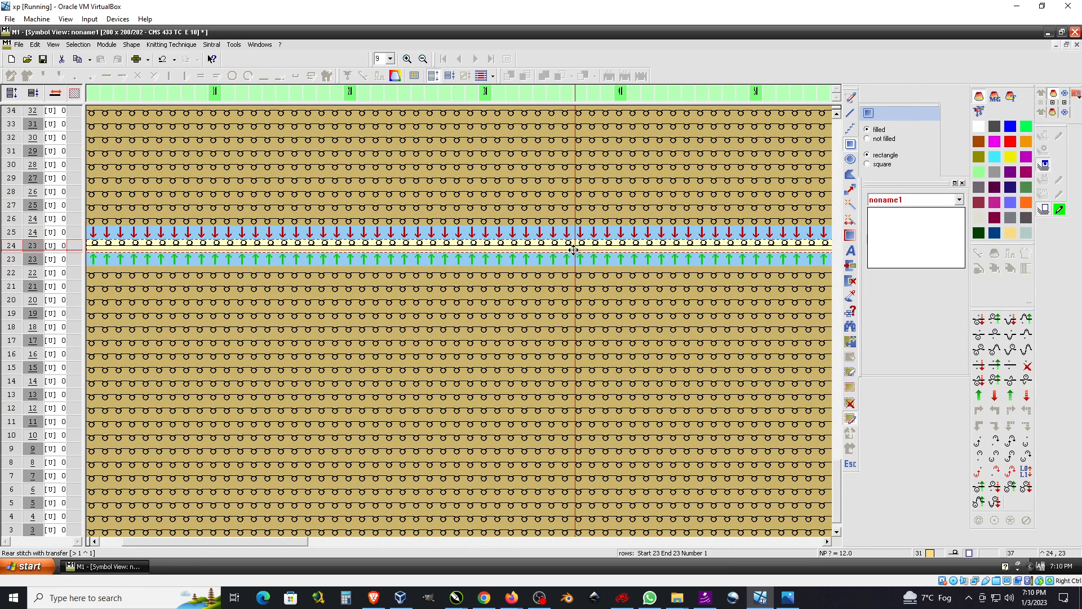
Step: Examine the transfer symbols in technical rows 23 and 25 around the rear-stitch row, marking the lower transfers in columns 13 to 25
click(377, 258)
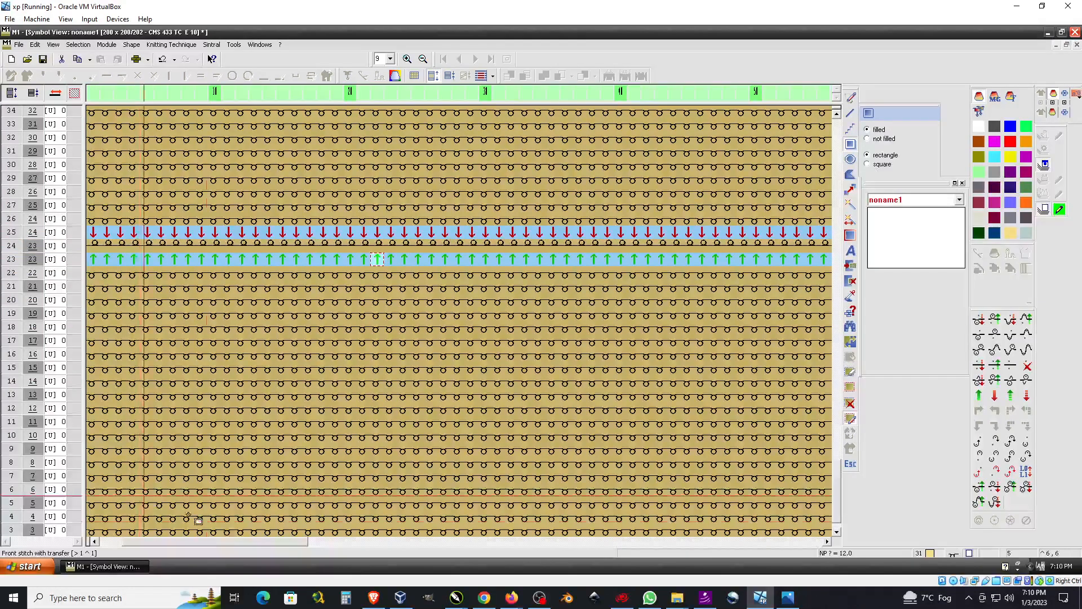
drag(225, 539, 105, 527)
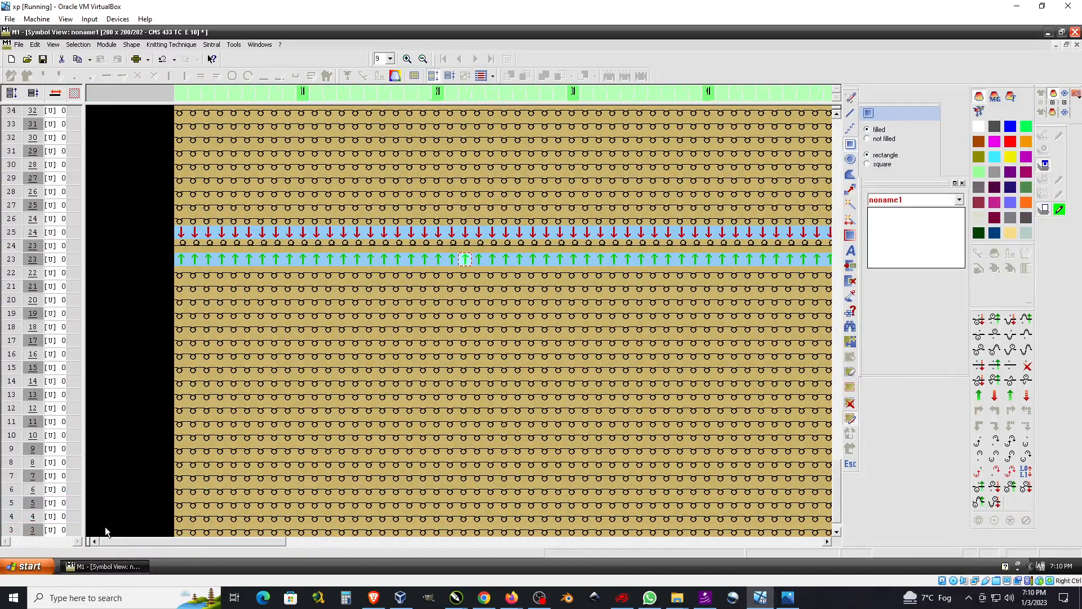
click(10, 260)
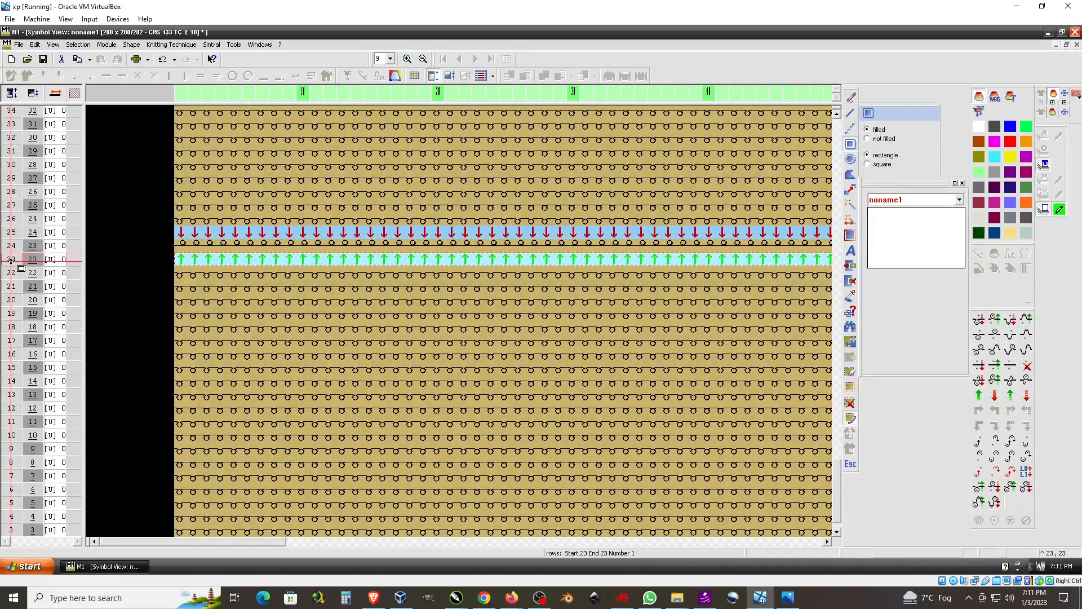
click(13, 232)
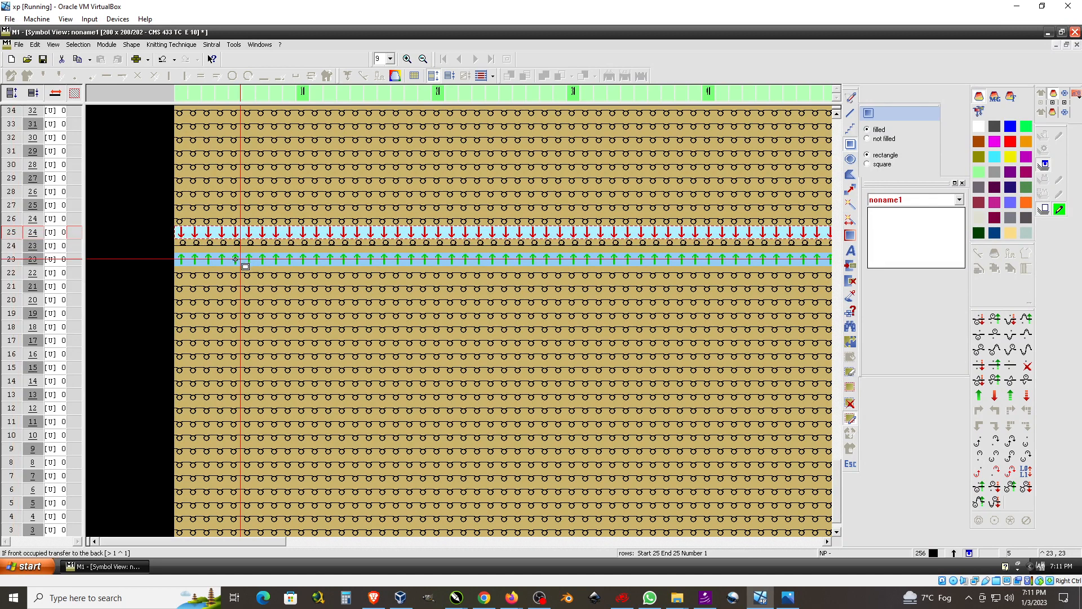
click(209, 259)
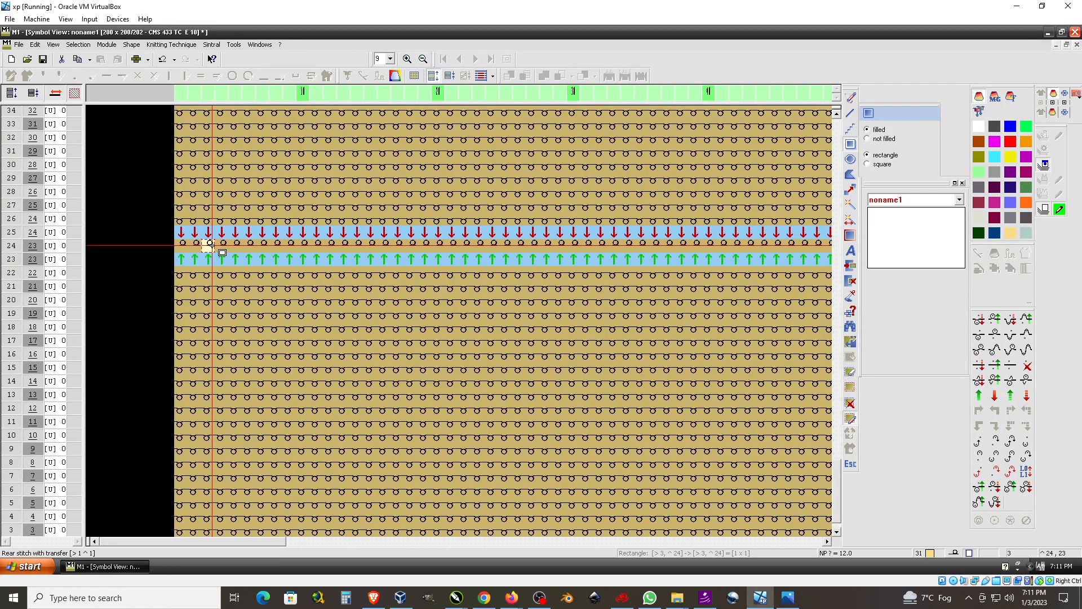
click(407, 62)
click(407, 62)
click(407, 62)
scroll(451, 174, up, 2)
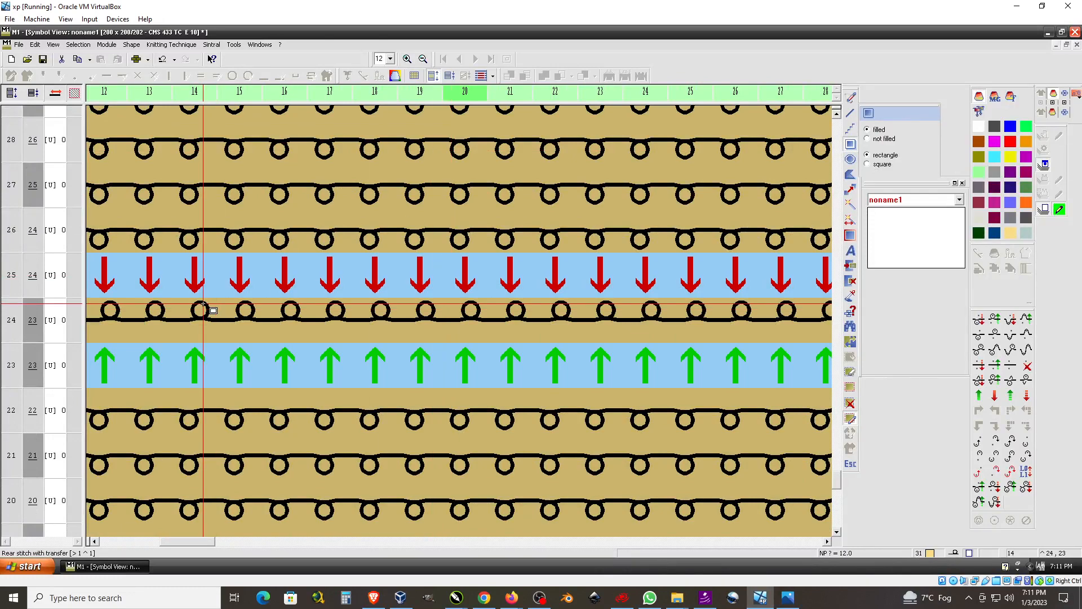
click(154, 365)
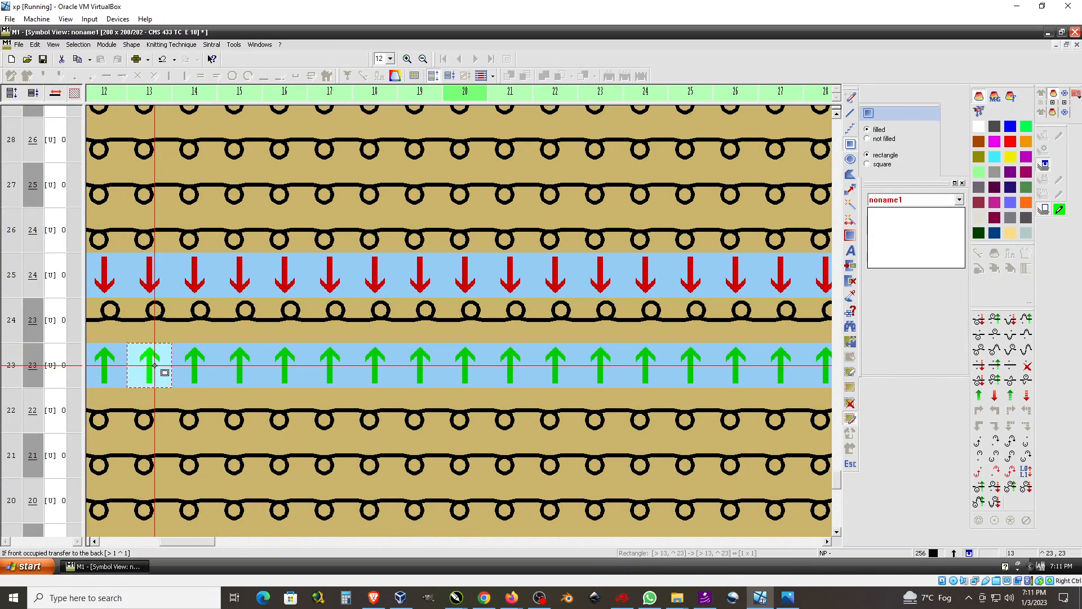
drag(129, 365, 711, 364)
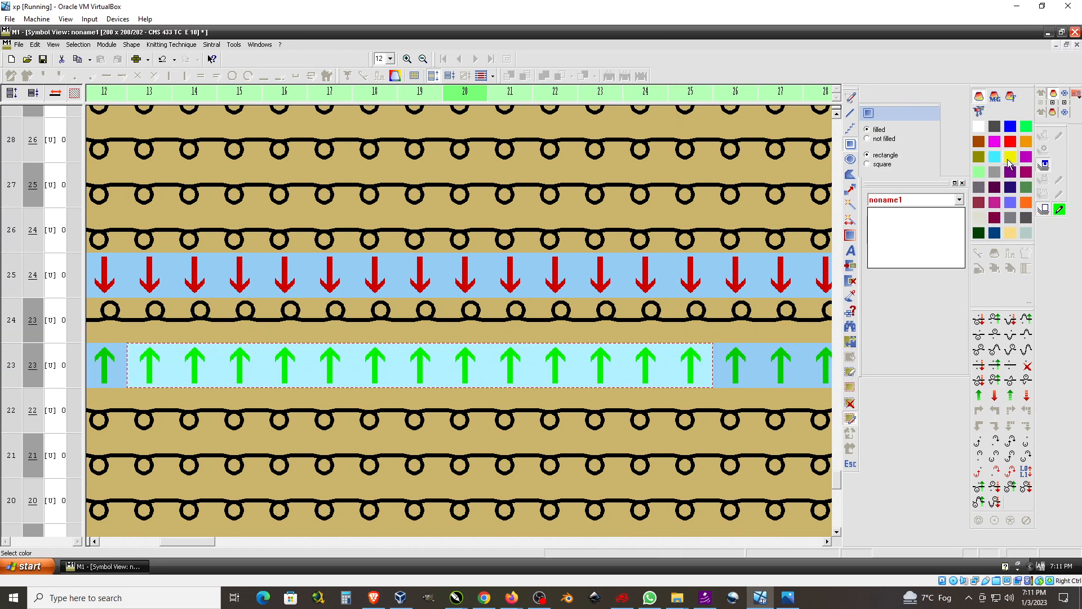
Step: Draw front stitches with transfer over technical row 24 in columns 14 to 200 and 1 to 12, sparing column 13
click(983, 323)
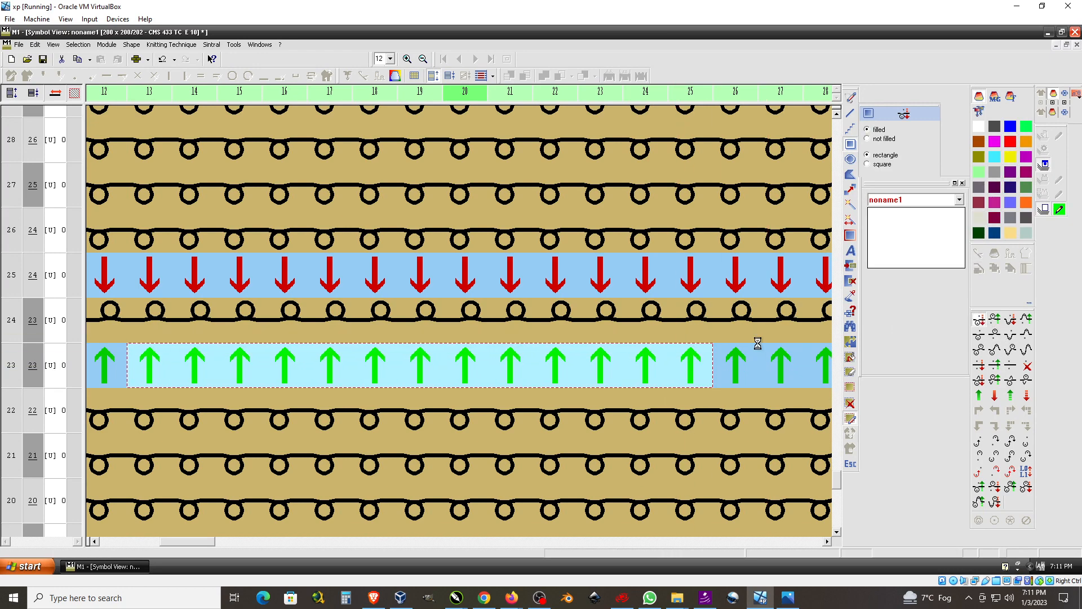
drag(195, 321, 880, 316)
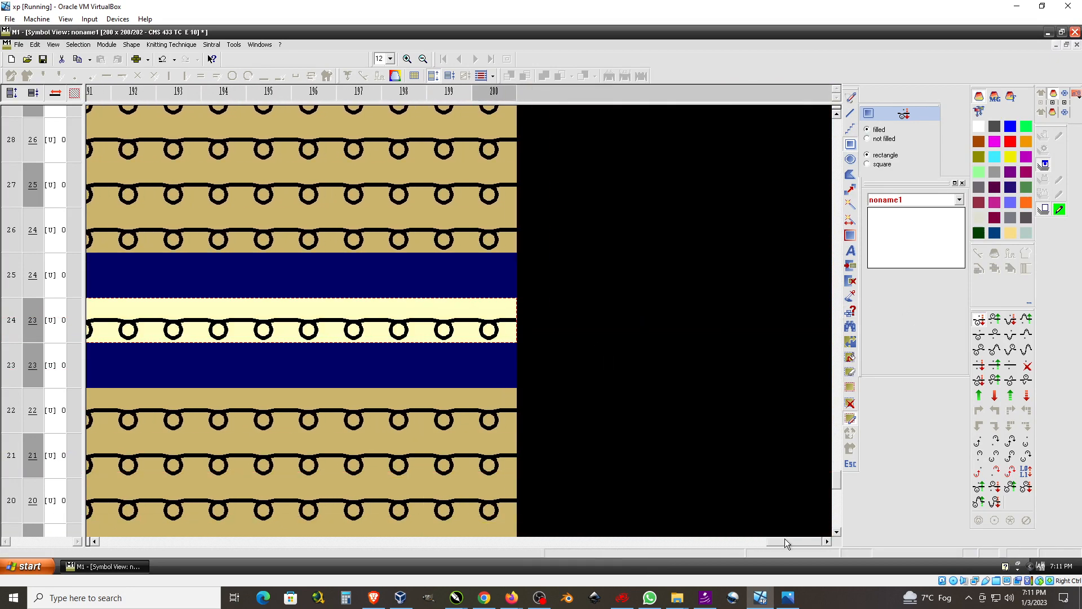
drag(787, 541, 52, 566)
mouse_move(122, 564)
mouse_down()
mouse_move(168, 557)
mouse_move(116, 551)
mouse_move(137, 558)
mouse_up()
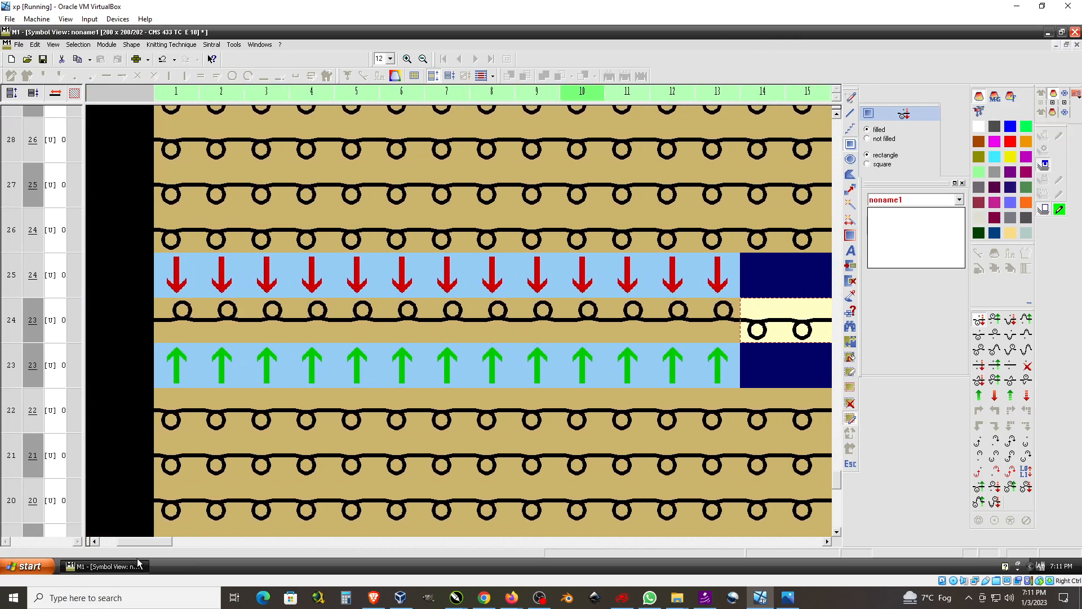
drag(667, 331, 161, 333)
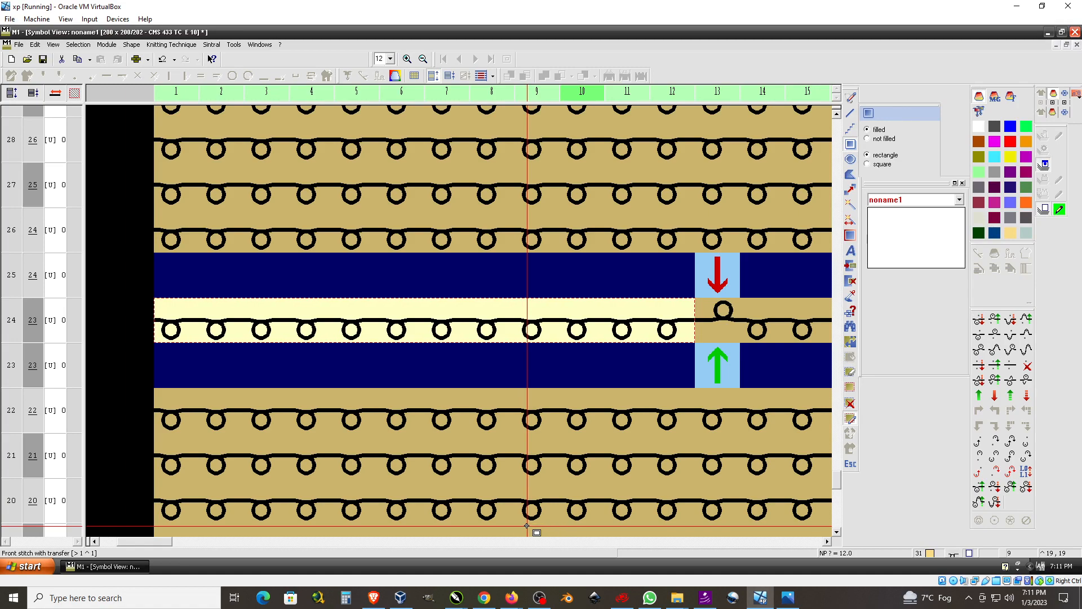
Step: Compare technical rows 23, 24 and 25 with the pattern row numbers beside them by marking each row in turn
click(707, 372)
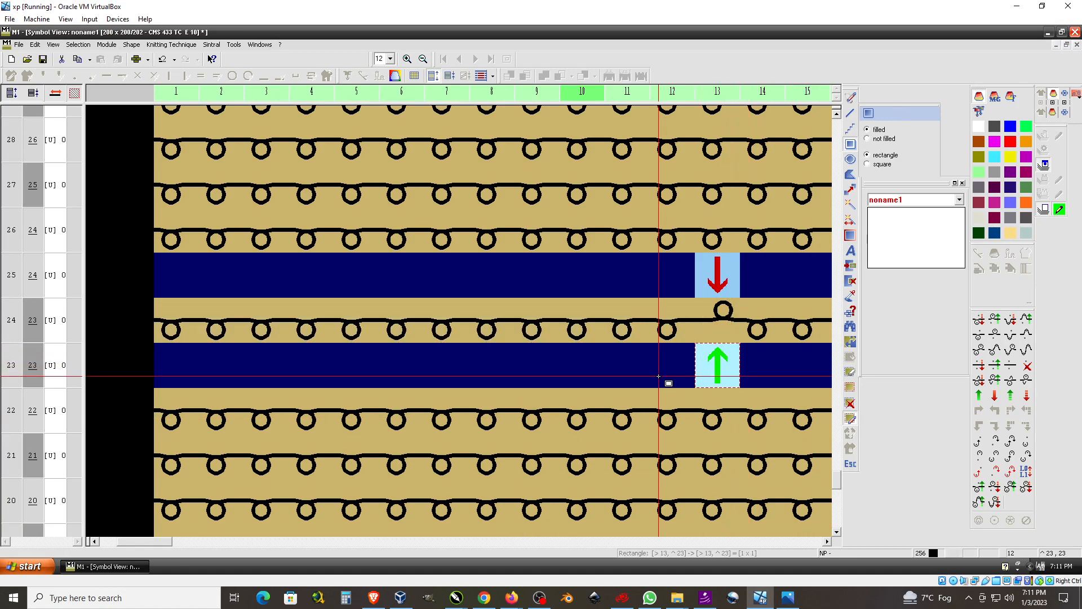
click(667, 379)
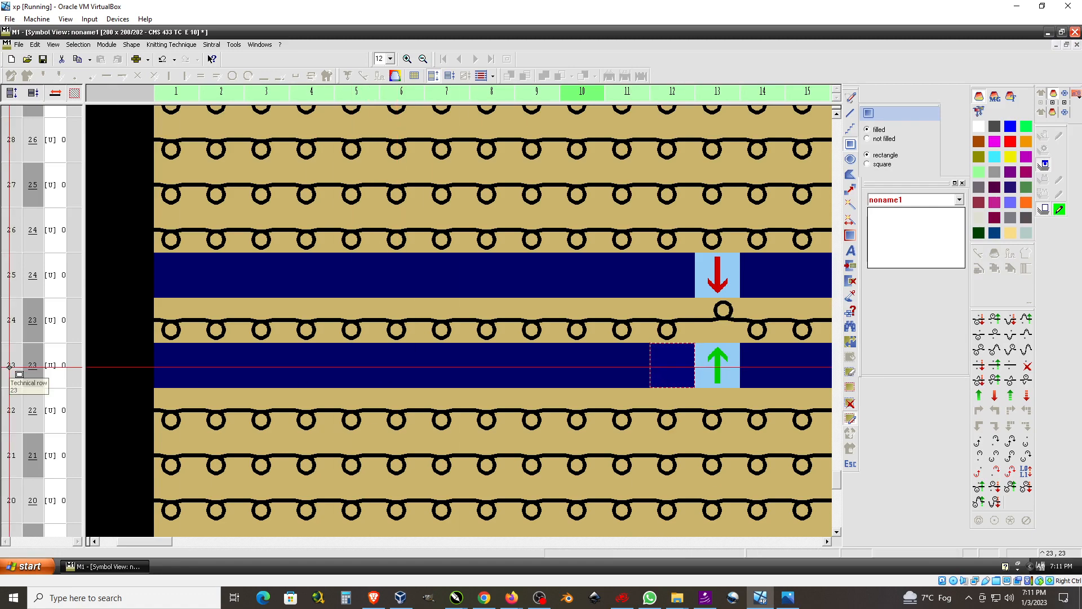
click(10, 366)
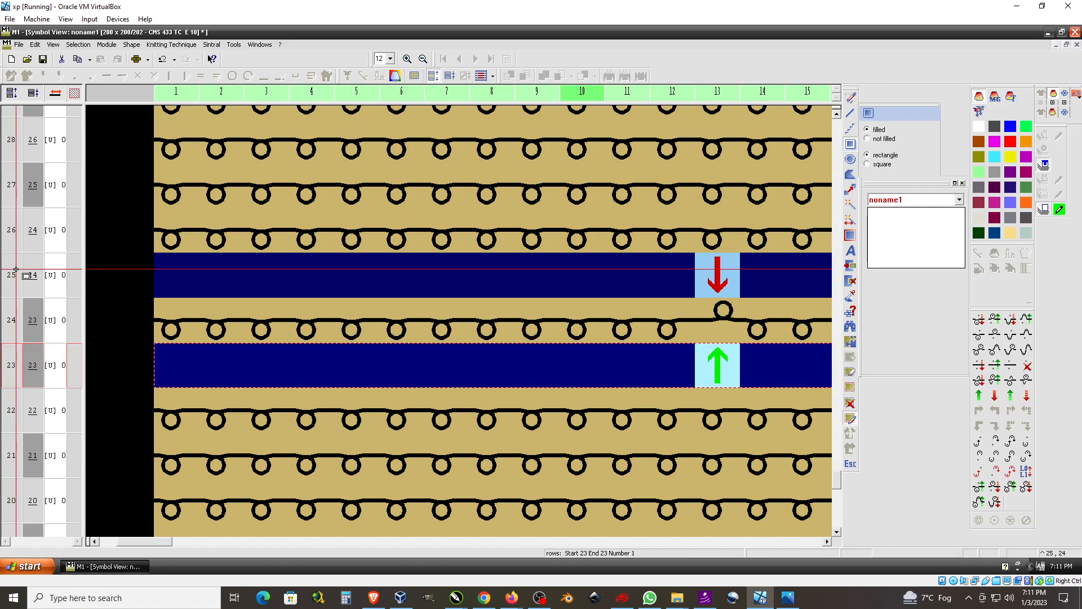
click(16, 270)
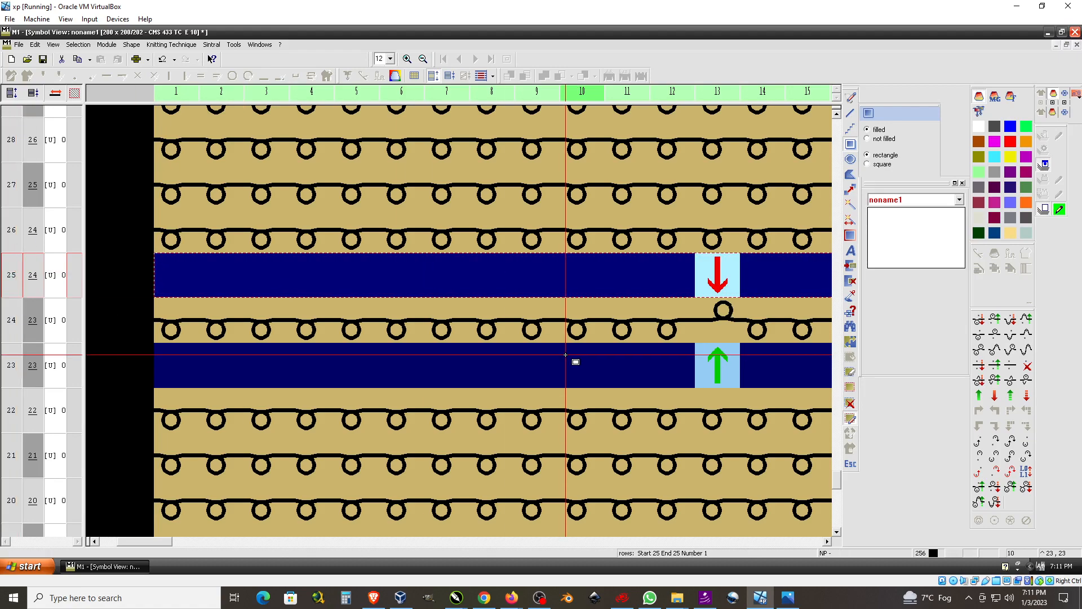
click(575, 321)
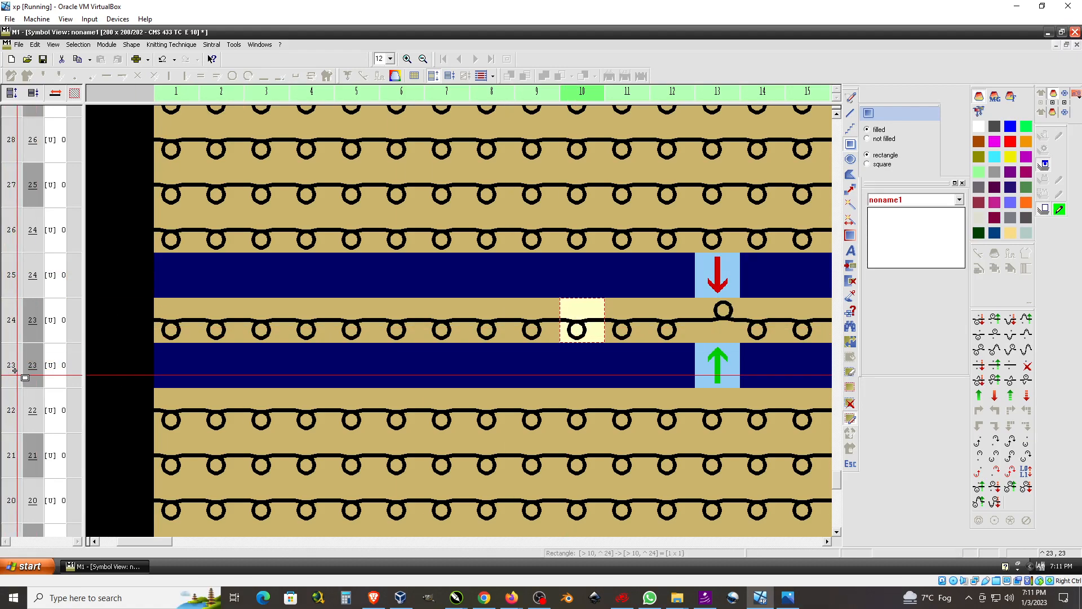
click(13, 368)
click(14, 324)
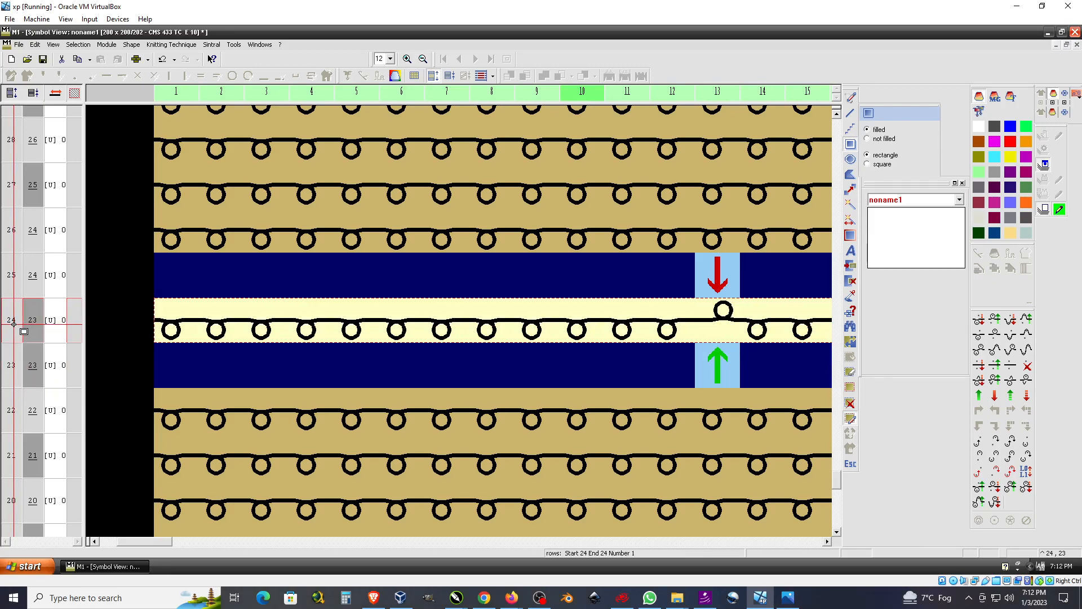
click(35, 369)
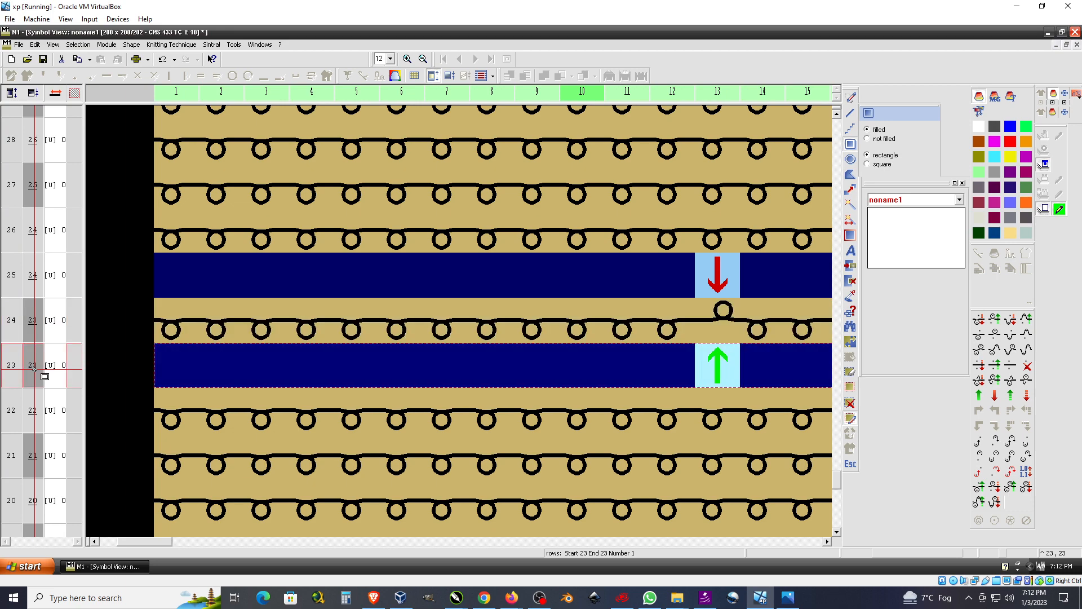
click(35, 323)
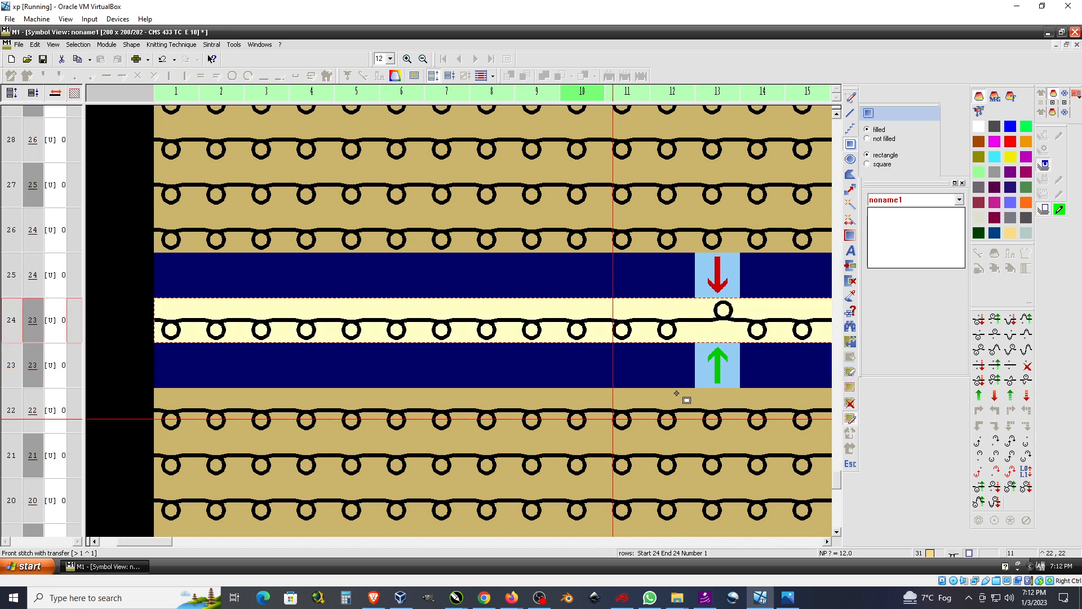
Step: Examine the rear stitch in column 13 of technical row 24 together with the transfer in technical row 23
drag(724, 318, 731, 373)
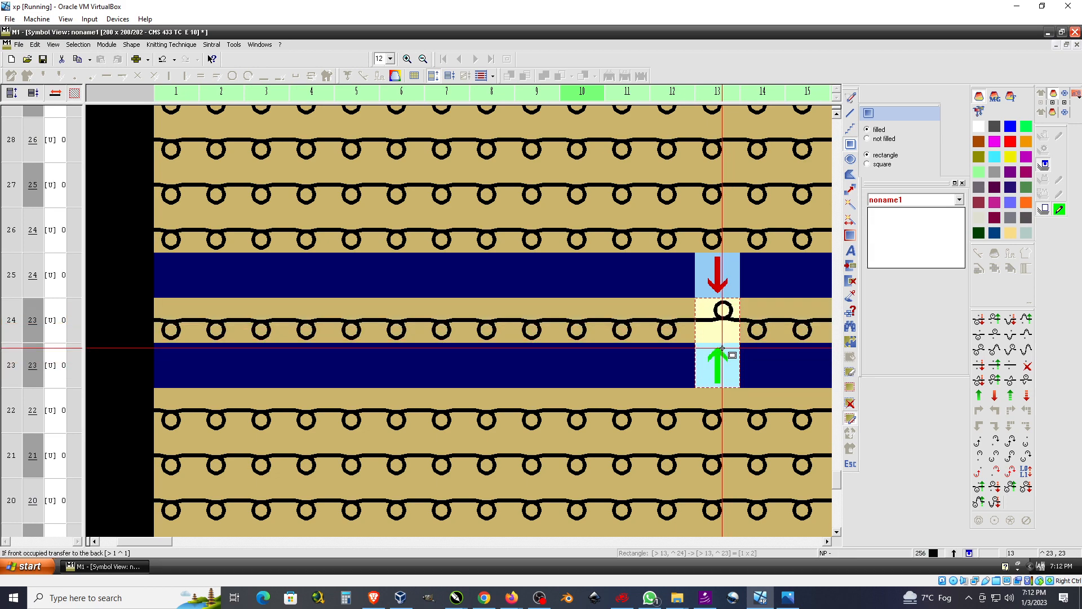
click(722, 322)
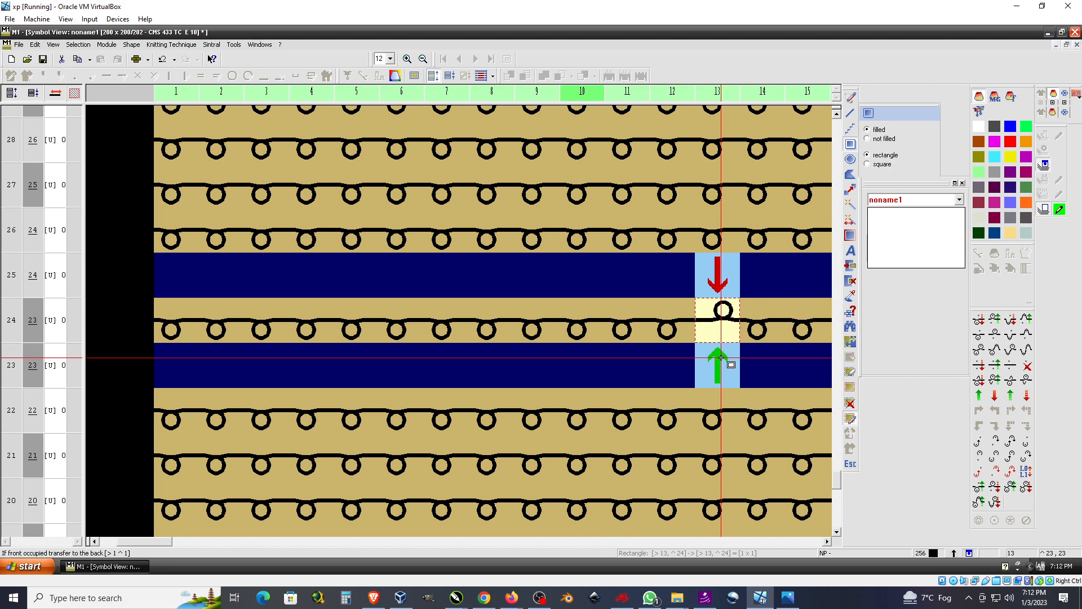
click(723, 318)
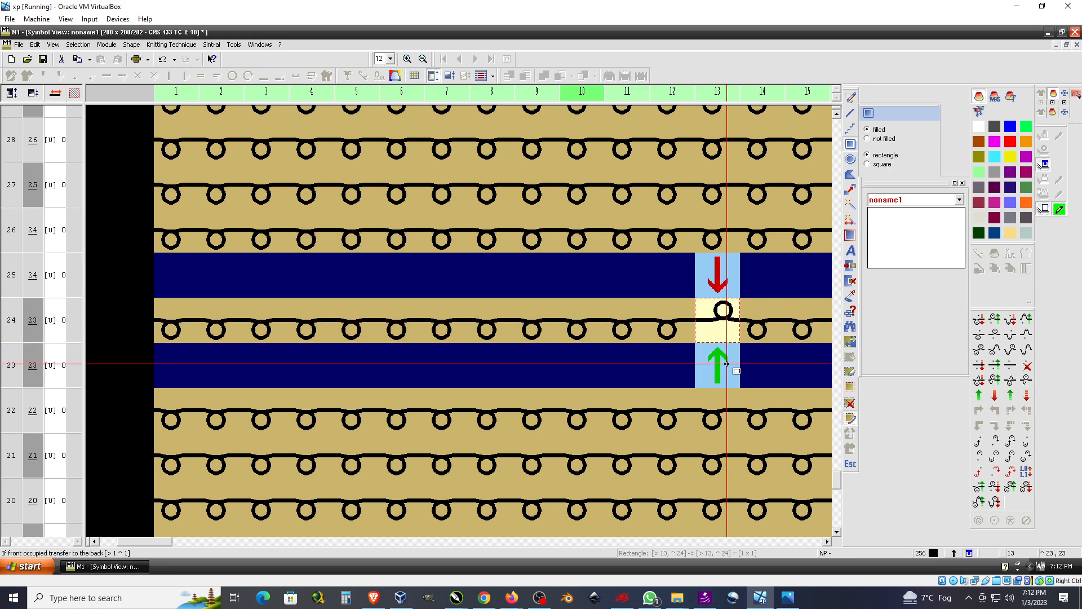
drag(718, 374, 719, 311)
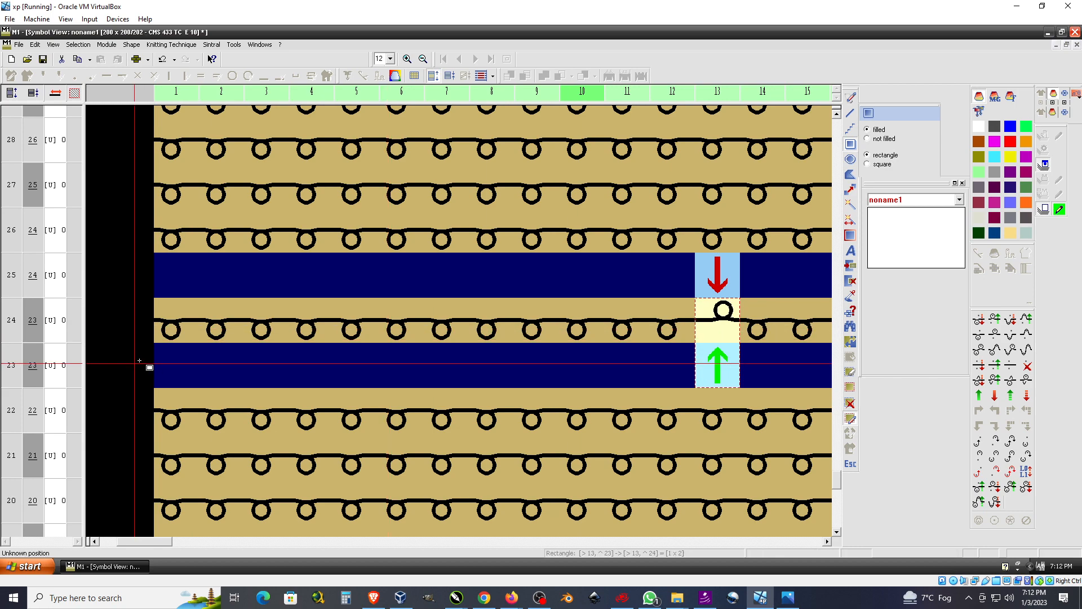
drag(164, 320, 725, 319)
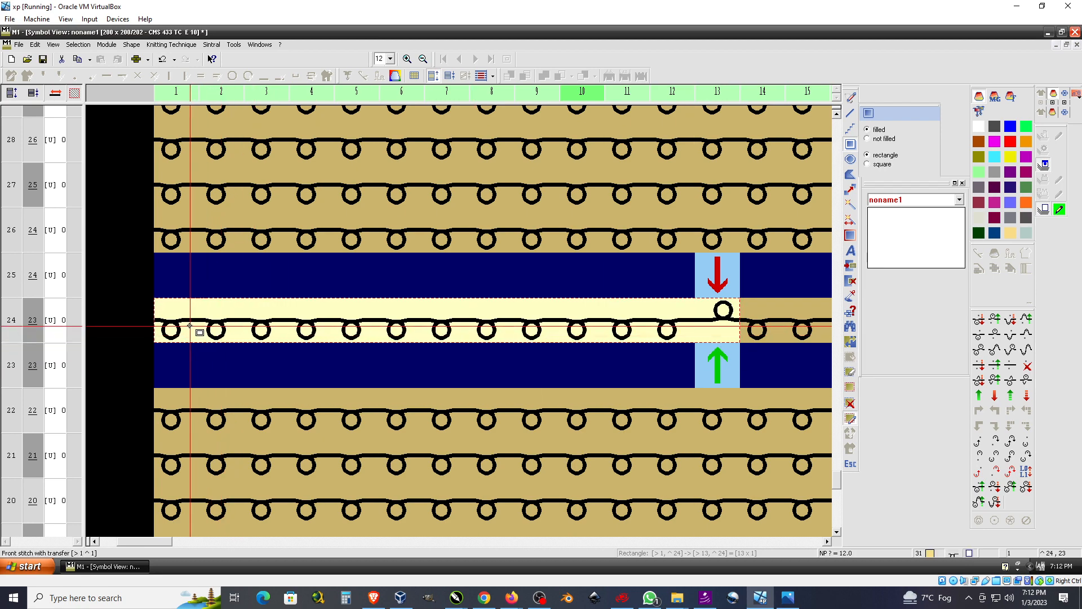
drag(189, 317, 807, 319)
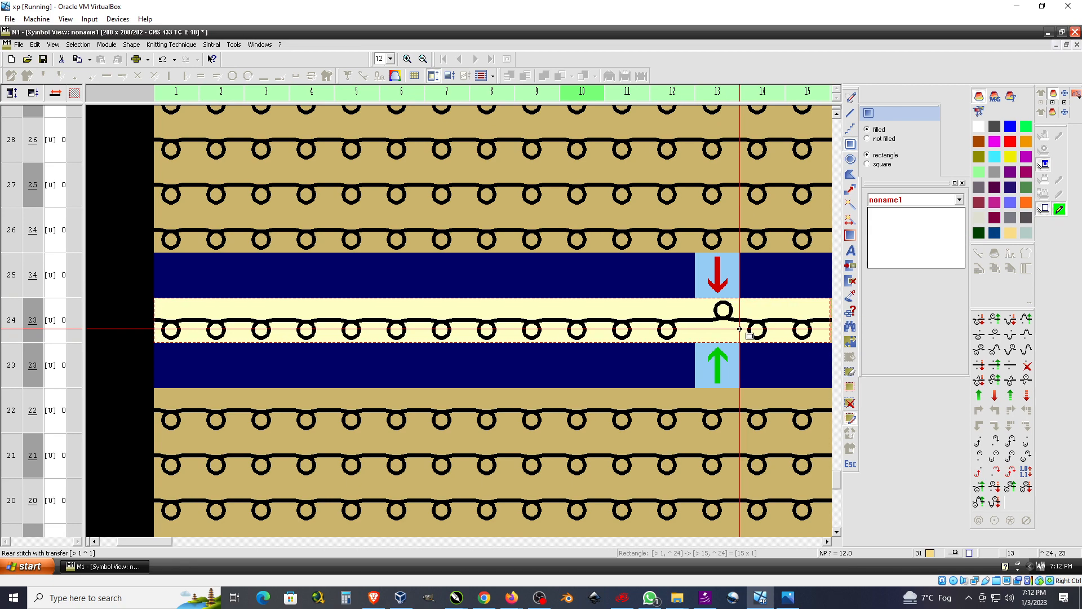
click(724, 322)
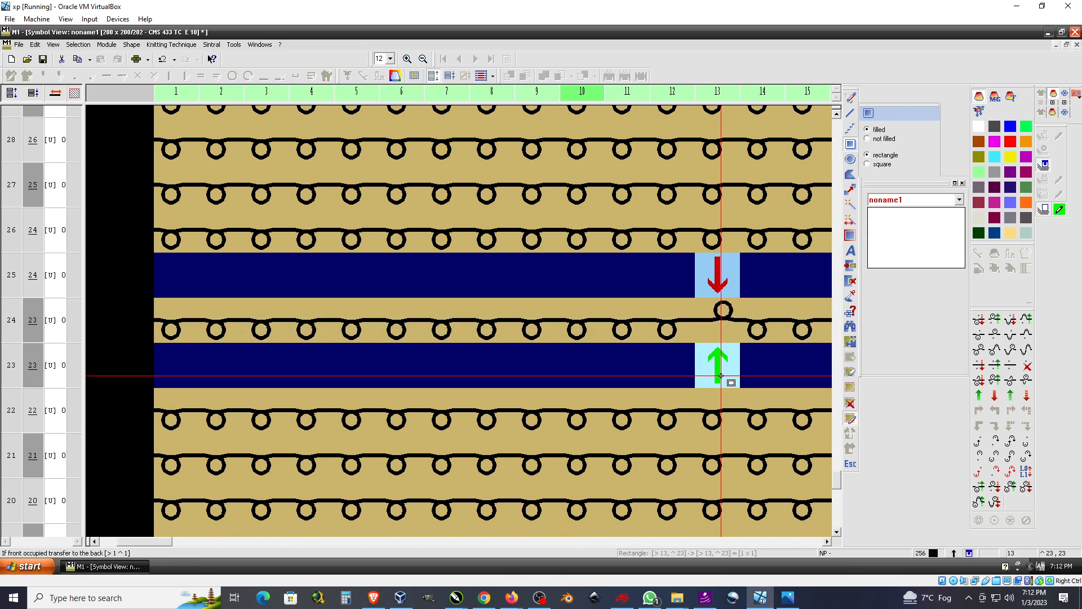
drag(721, 373, 724, 311)
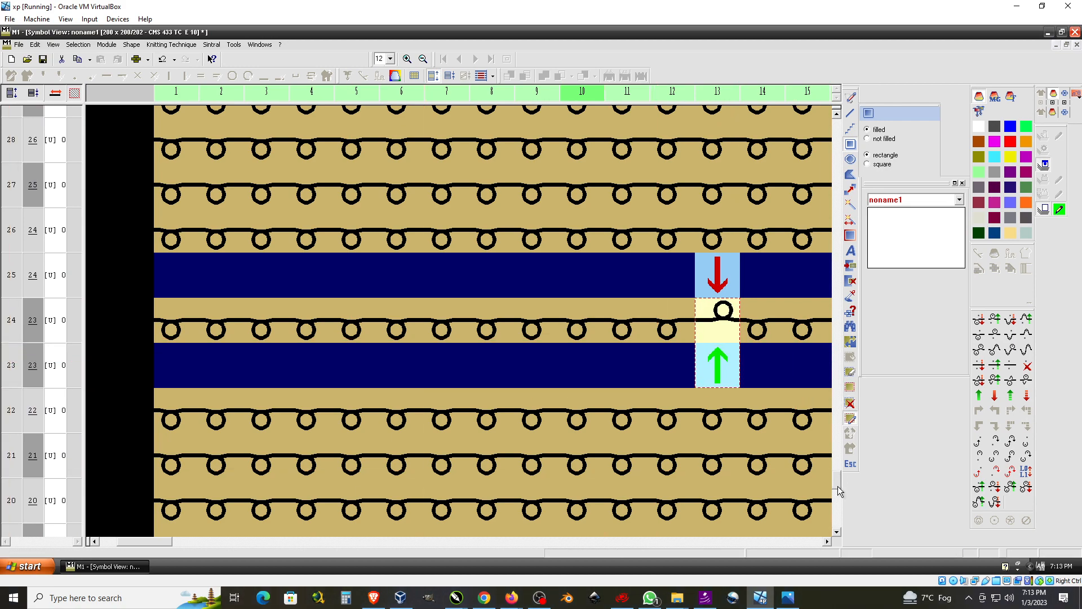
Step: Switch the pattern display from symbol view to fabric view
drag(839, 485, 838, 121)
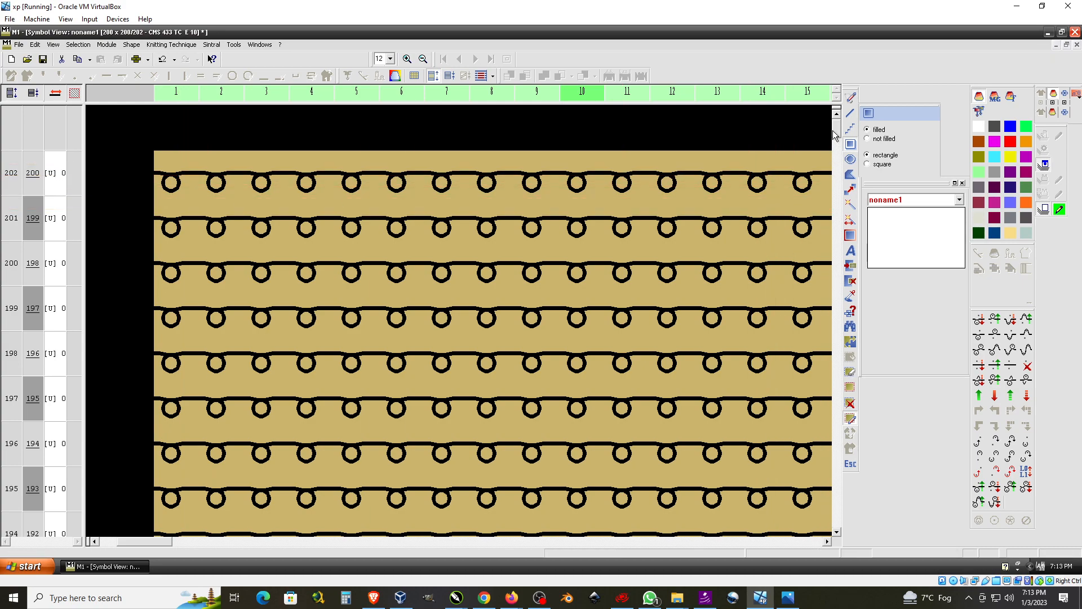
drag(836, 133, 863, 481)
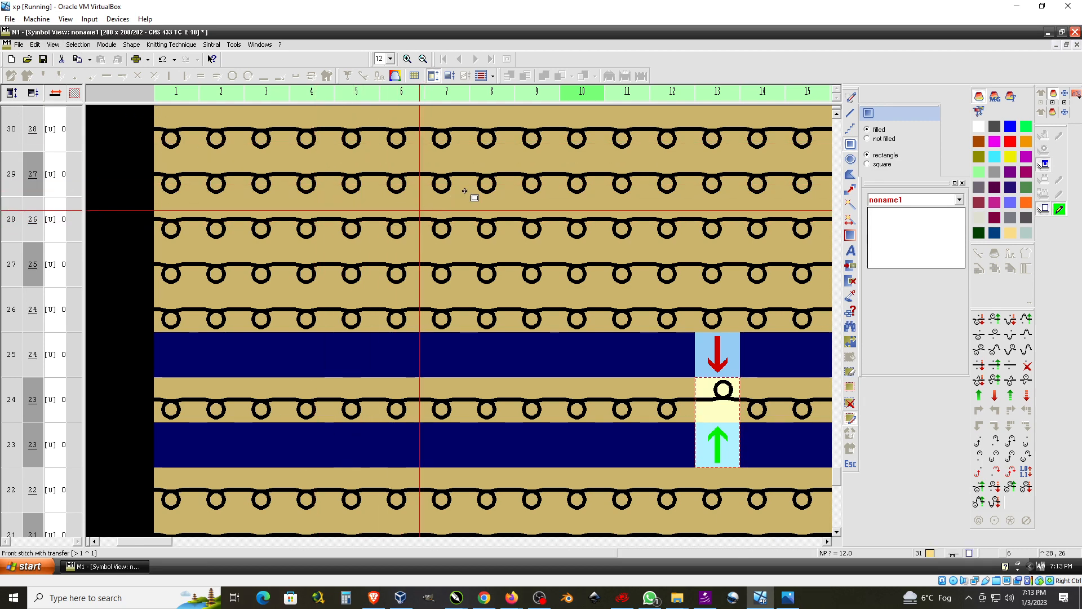
scroll(472, 185, up, 4)
scroll(472, 185, up, 3)
right_click(457, 154)
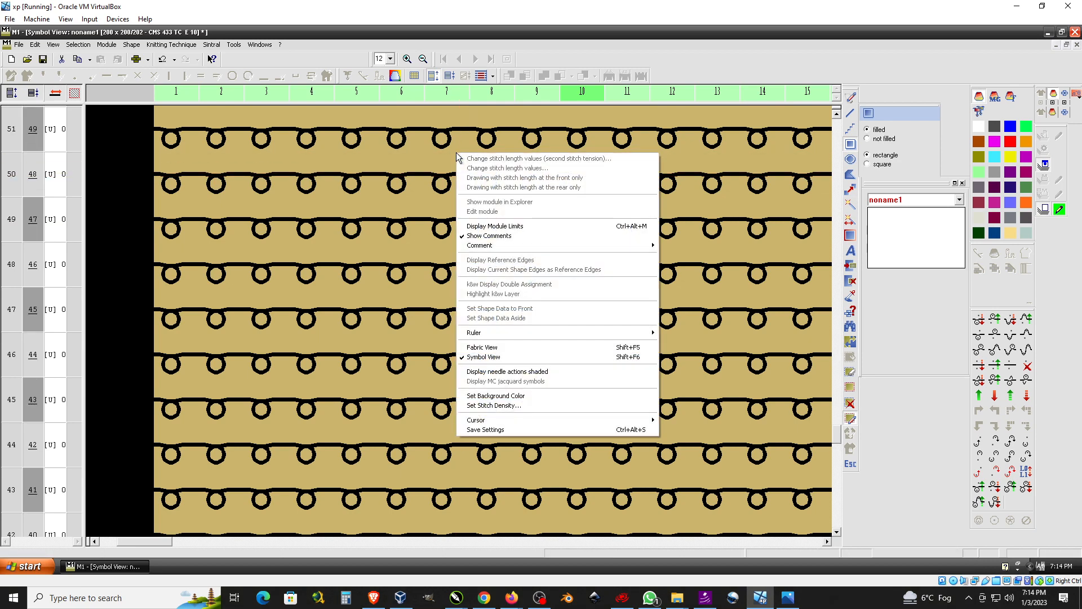
click(492, 349)
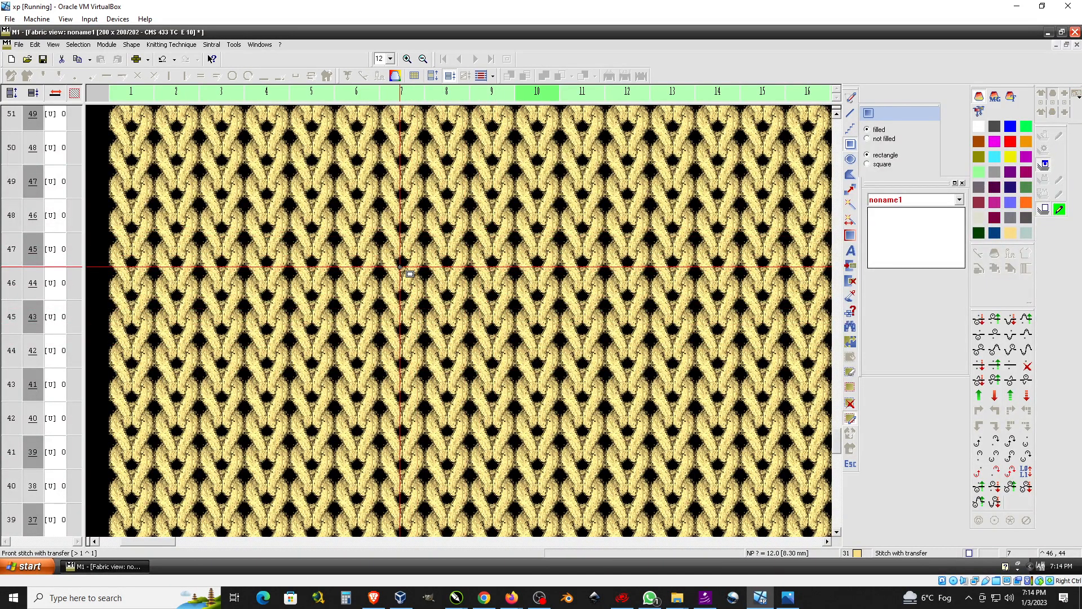
Step: Examine the knitted fabric at different zoom levels, from the bottom row up to the top edge of the pattern
click(424, 62)
click(423, 62)
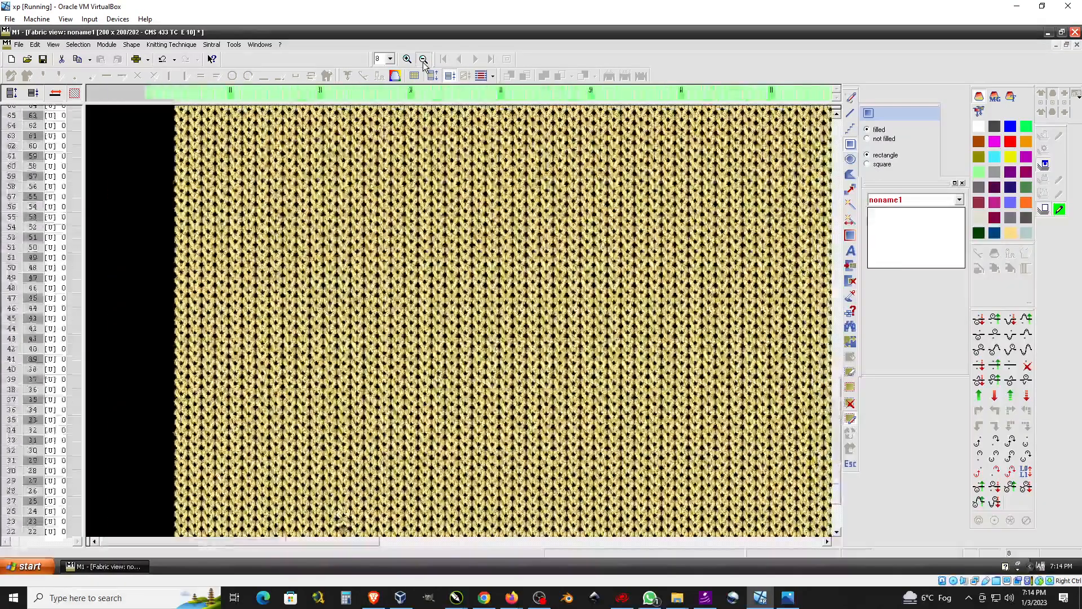
click(424, 62)
click(423, 62)
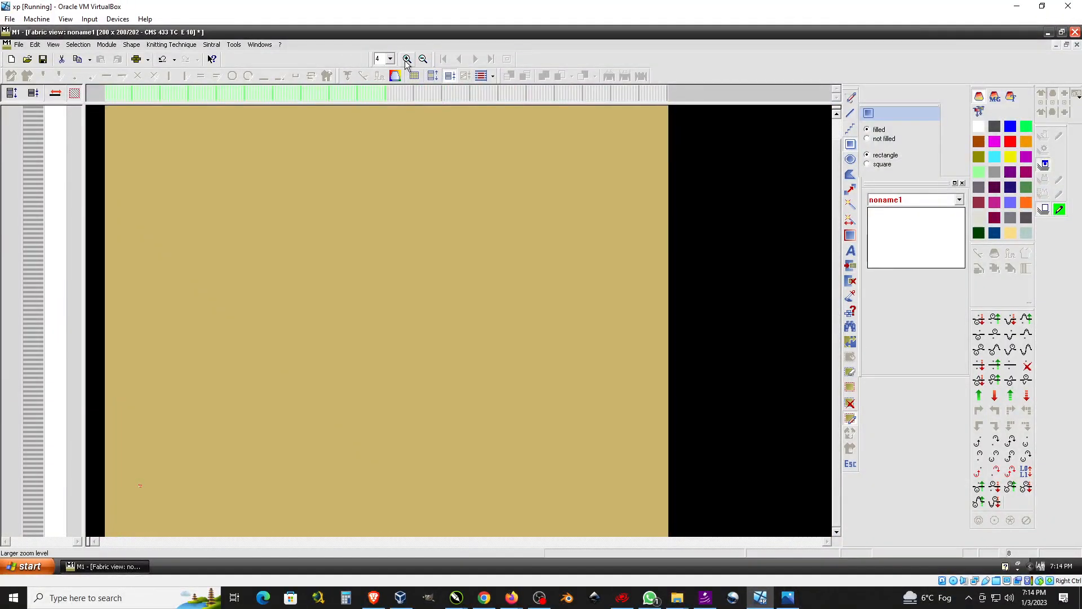
click(406, 60)
click(407, 60)
click(406, 60)
click(407, 59)
click(407, 60)
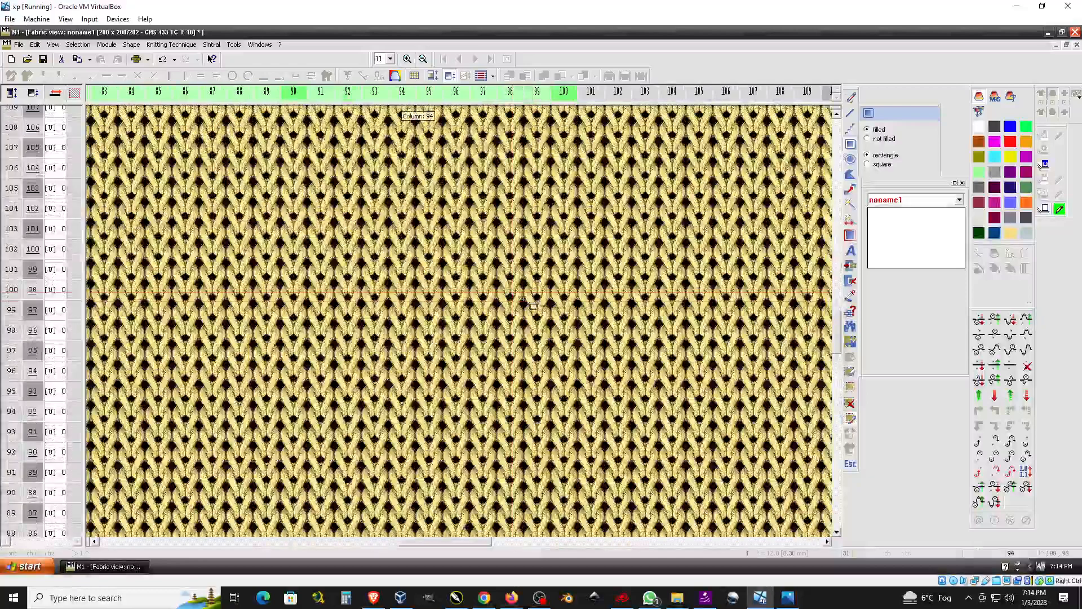
scroll(550, 295, down, 9)
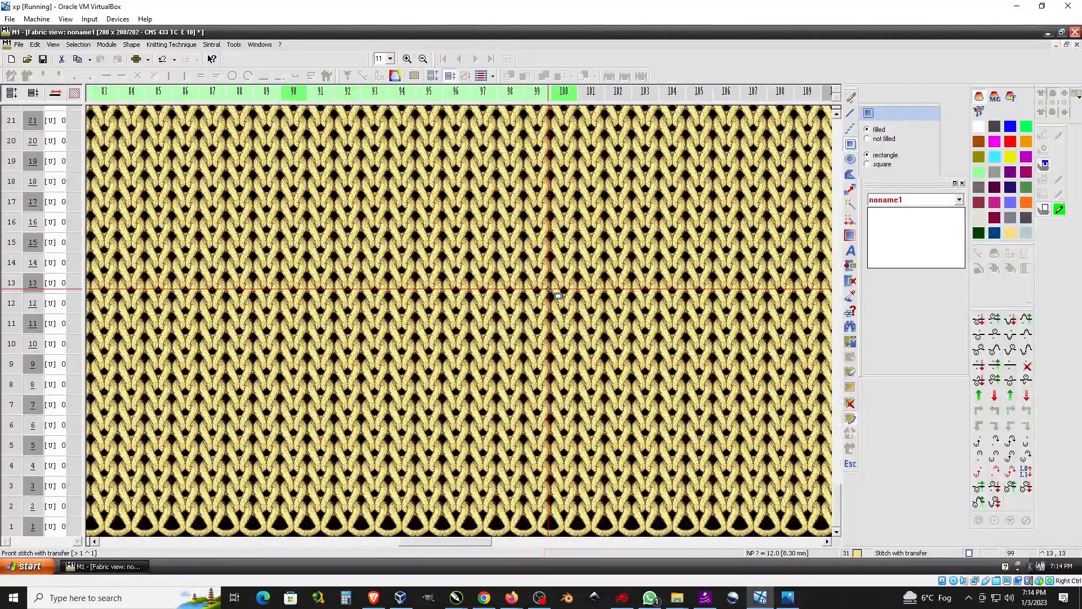
scroll(547, 289, up, 20)
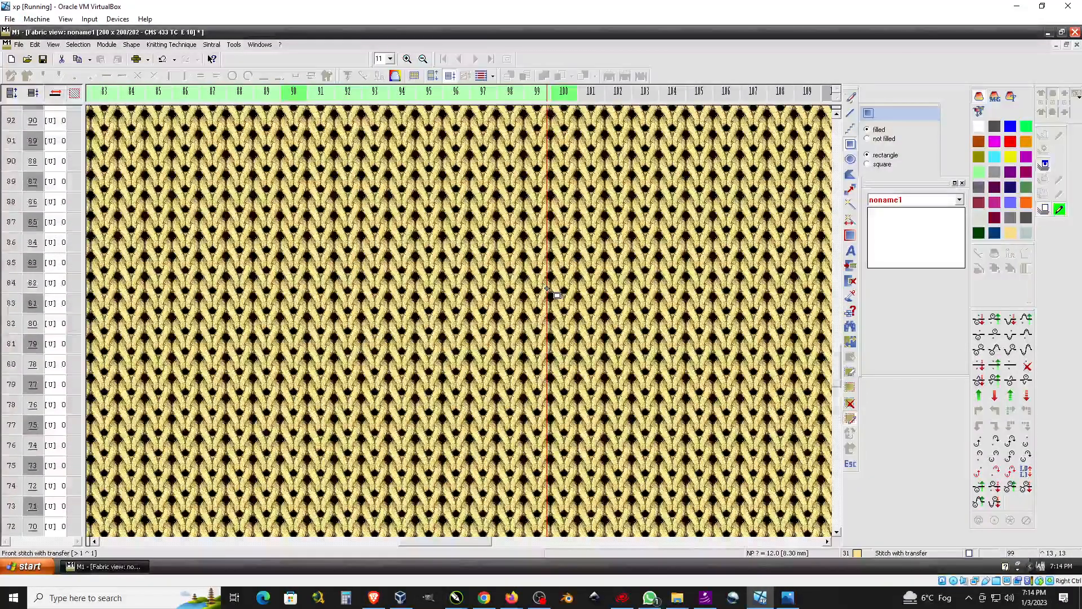
scroll(547, 289, up, 20)
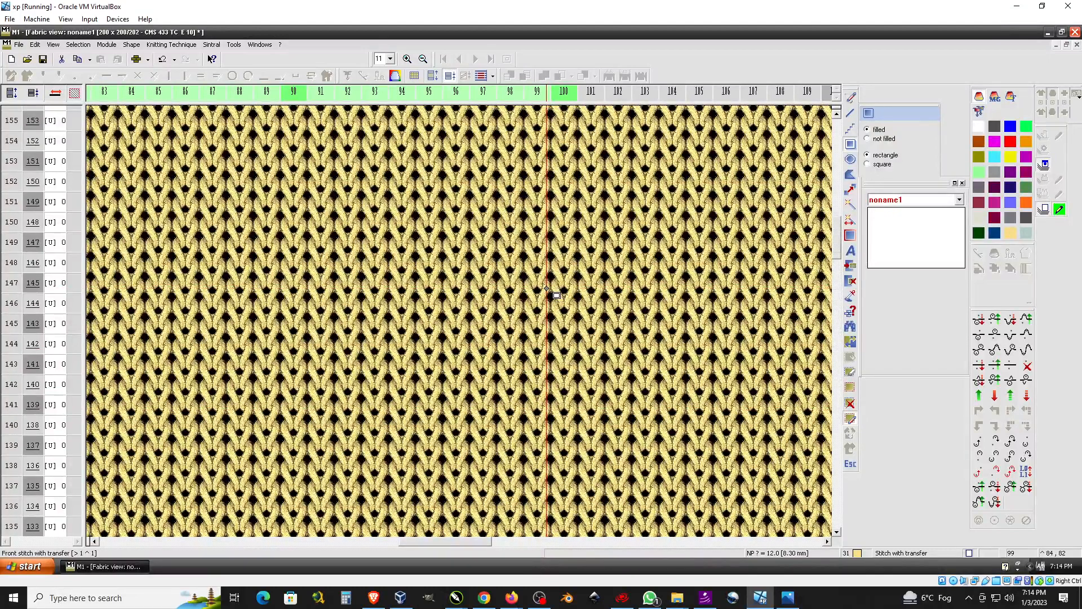
scroll(547, 289, up, 1)
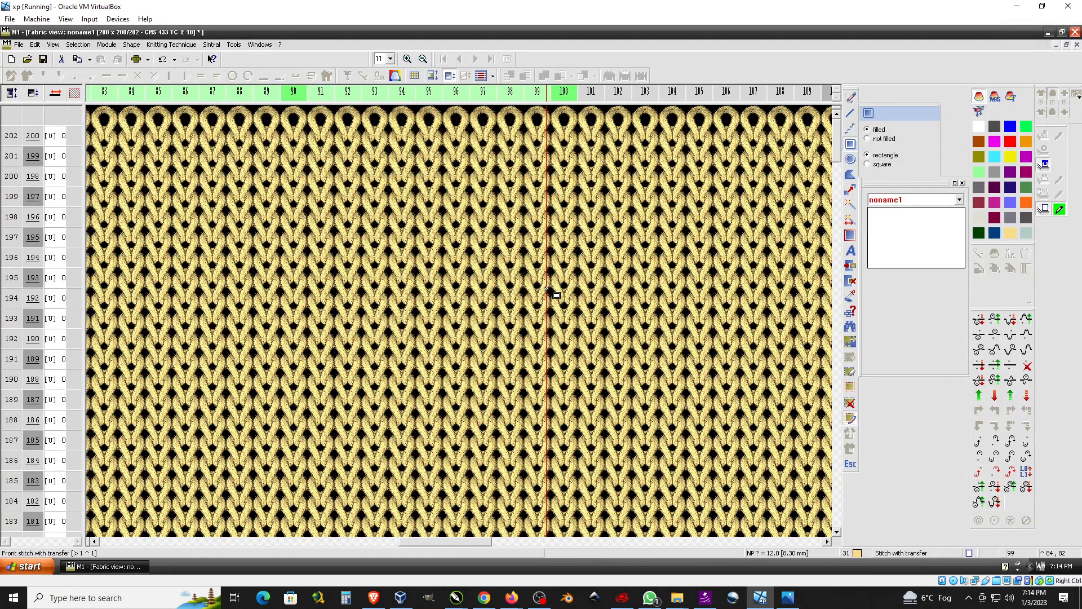
Step: Minimise the fabric view, open a new technical view of the pattern, and minimise that as well
click(1055, 45)
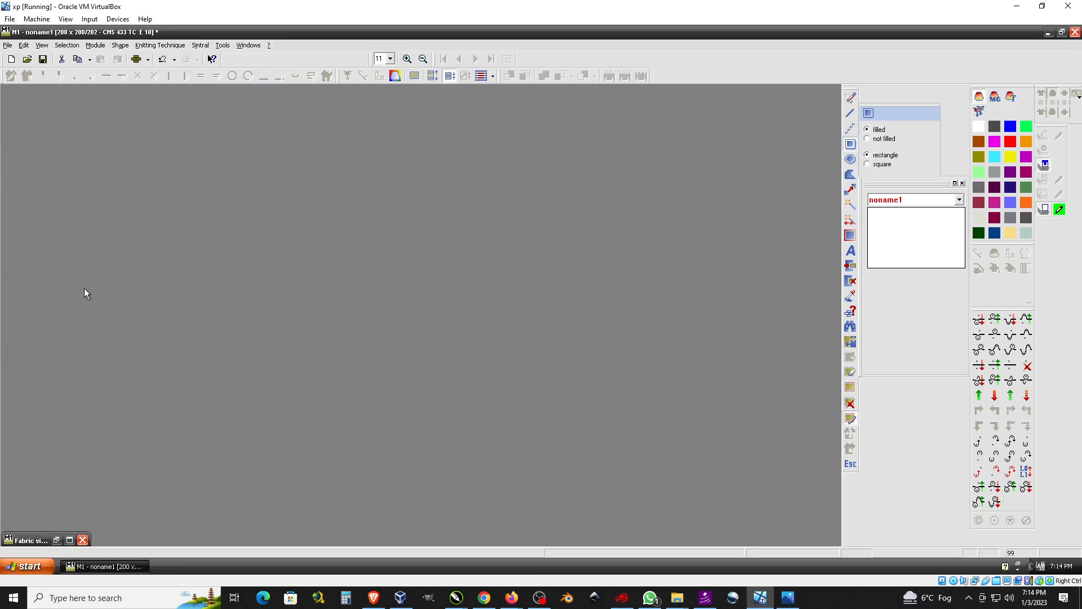
click(41, 46)
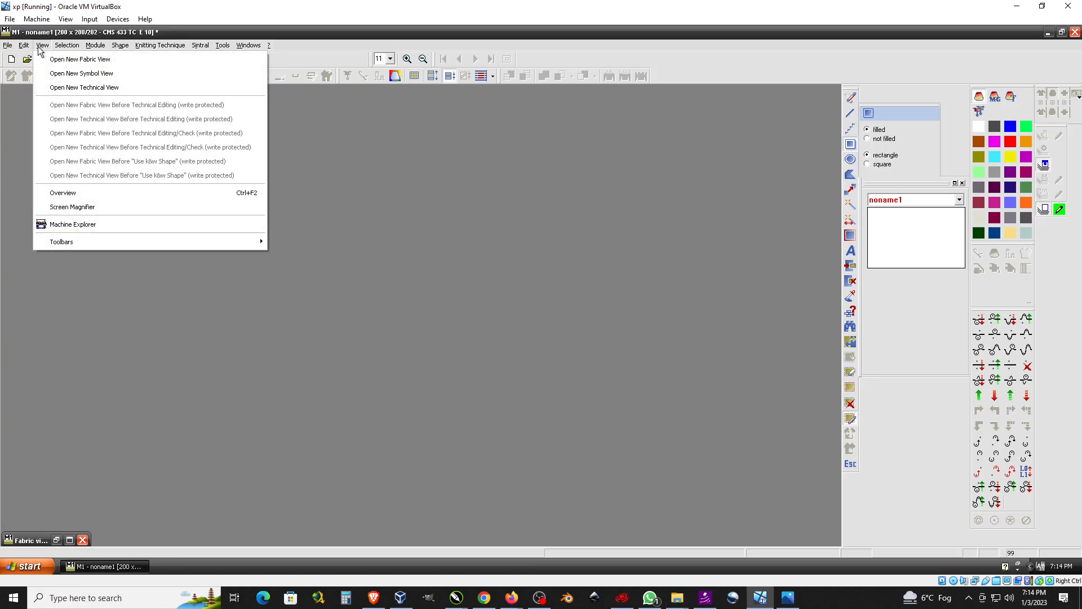
click(60, 89)
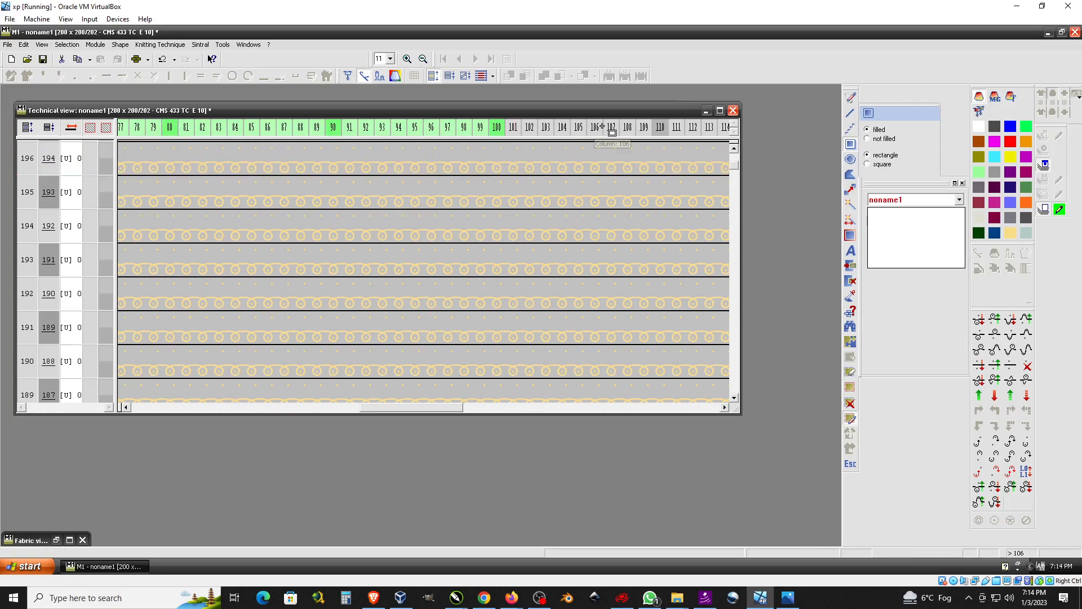
click(706, 110)
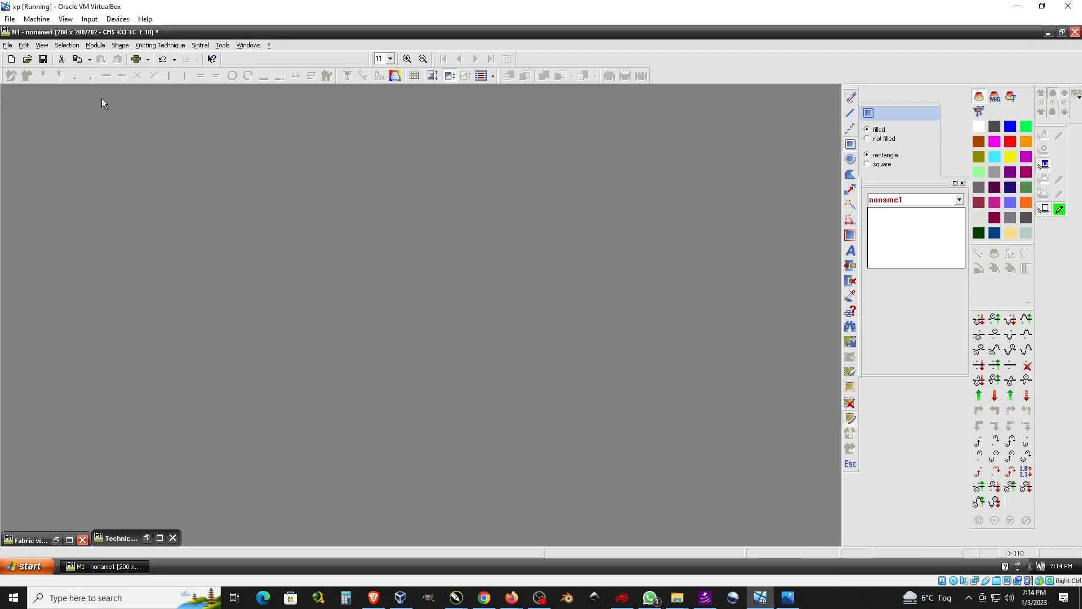
Step: Open a new symbol view of the pattern and minimise it alongside the fabric and technical views
click(42, 45)
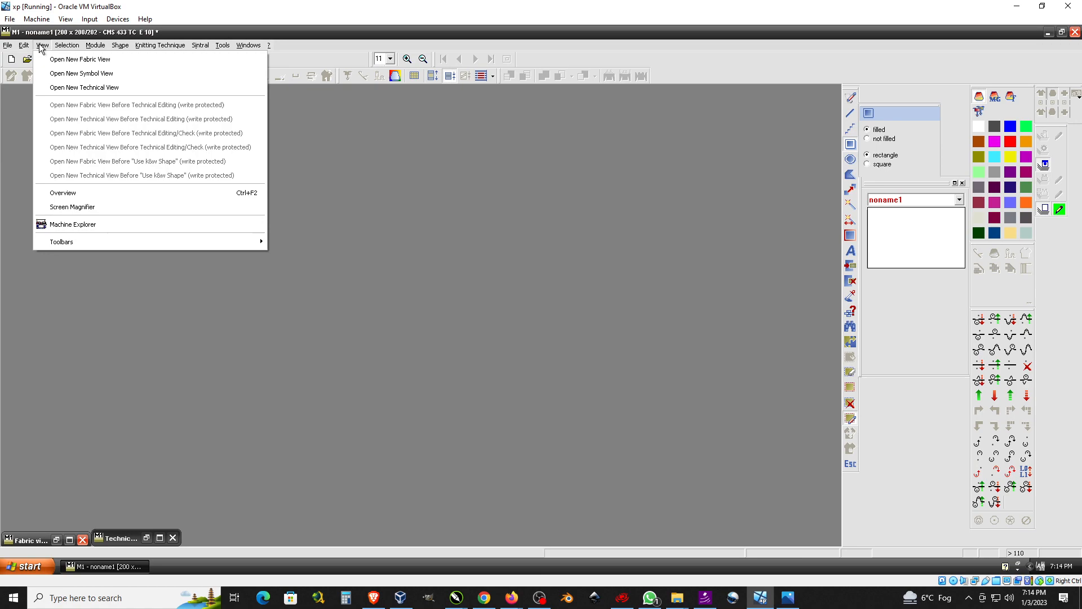
click(60, 75)
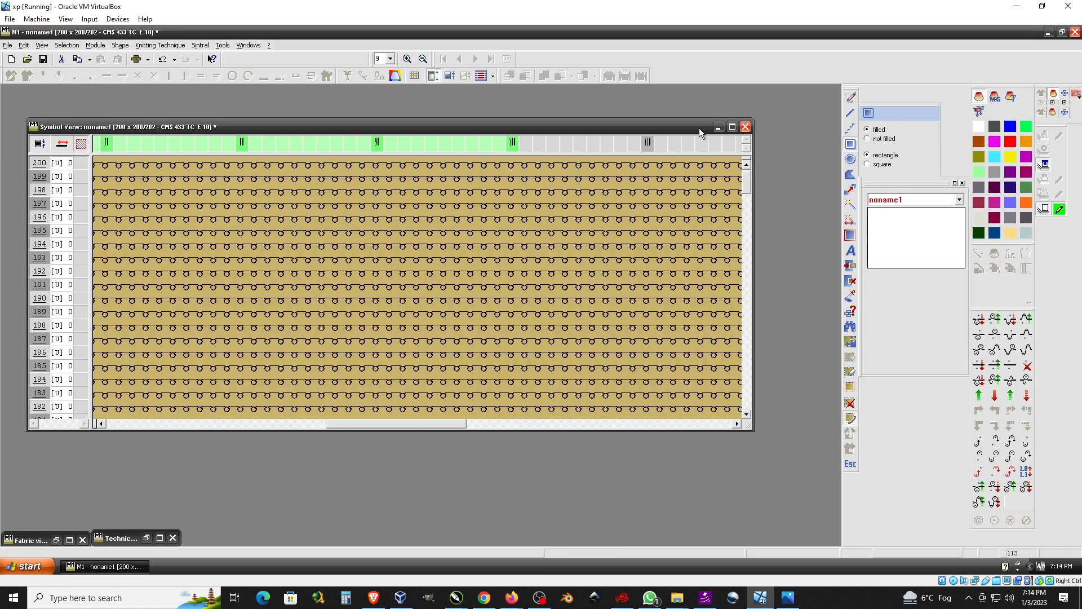
click(719, 127)
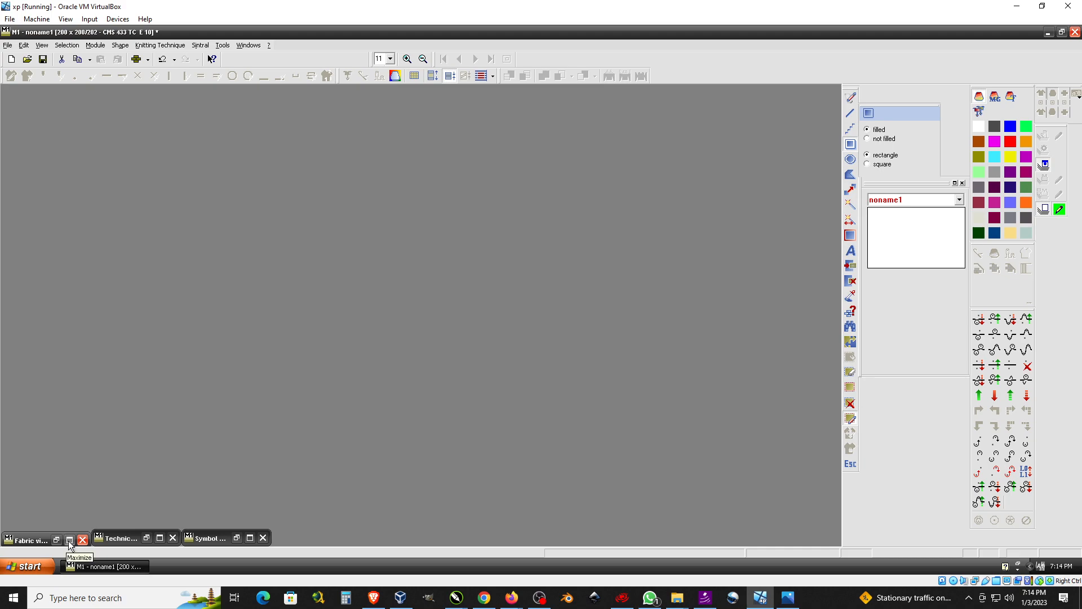
Step: Open another new symbol view of the pattern and maximise it
click(42, 45)
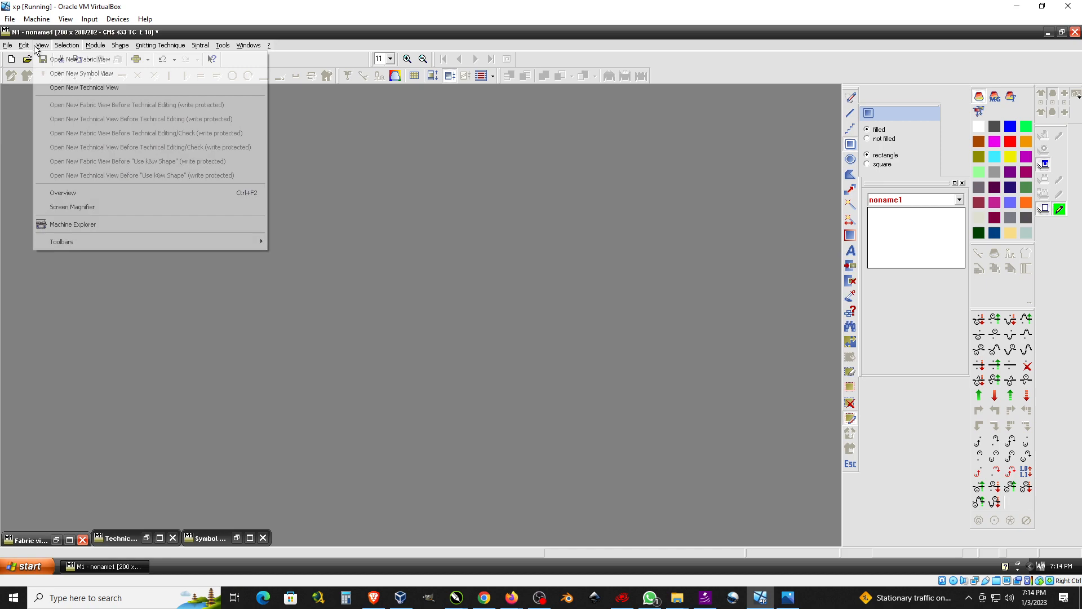
click(80, 74)
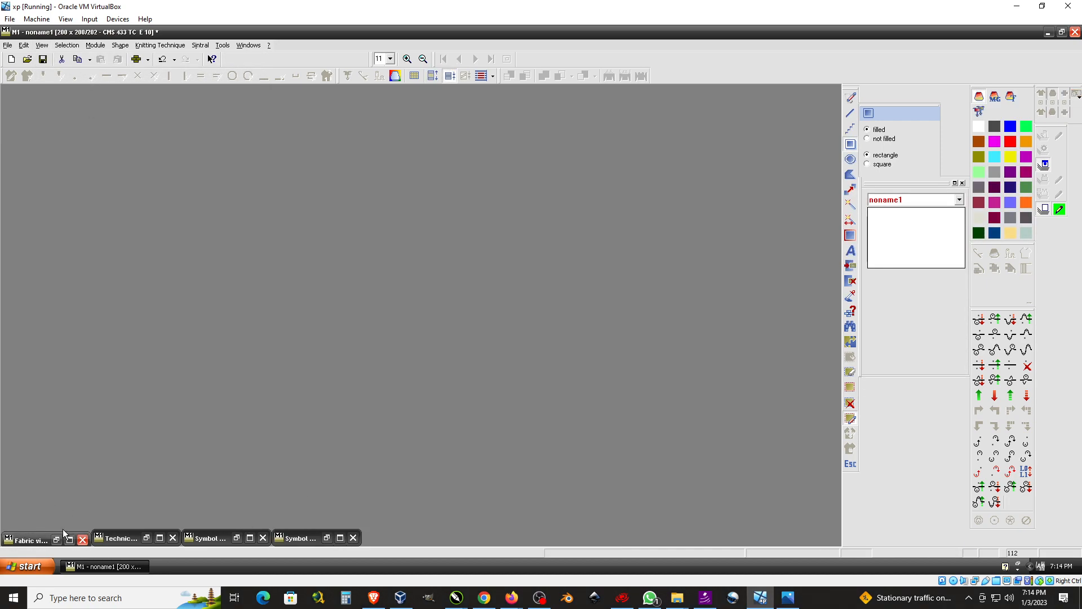
click(340, 538)
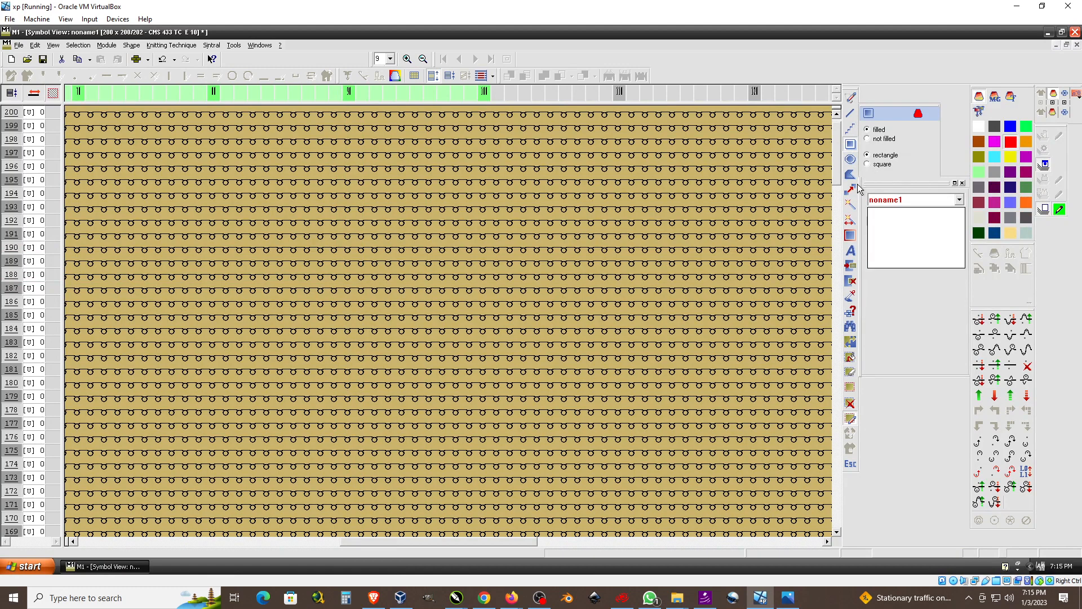
Step: Select the pattern stitches by color with the magic wand, switch to the fabric view and clear the selection
click(850, 204)
click(542, 369)
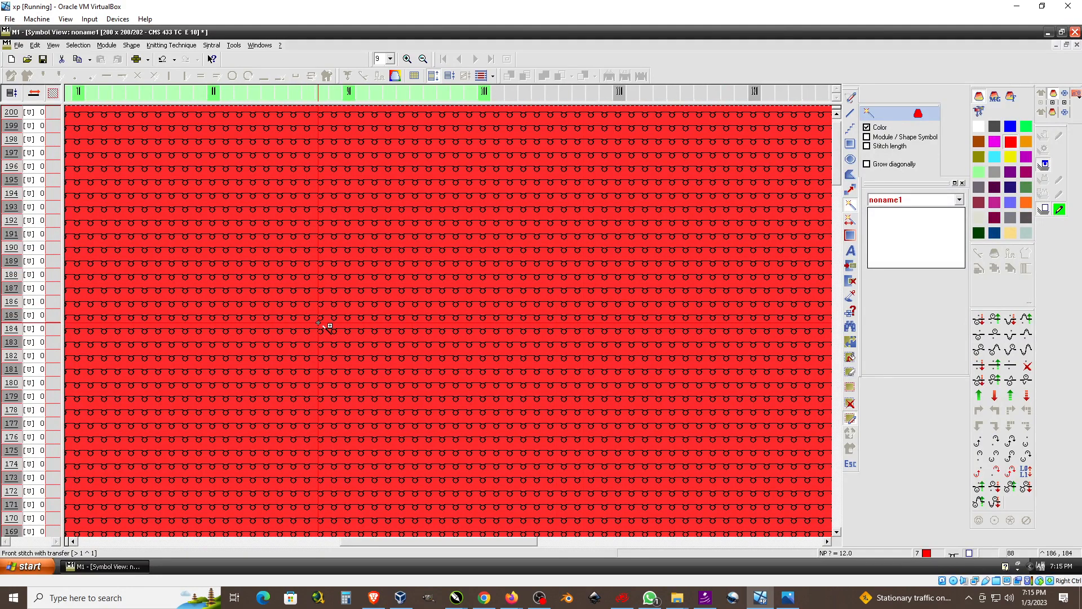
key(ctrl+Tab)
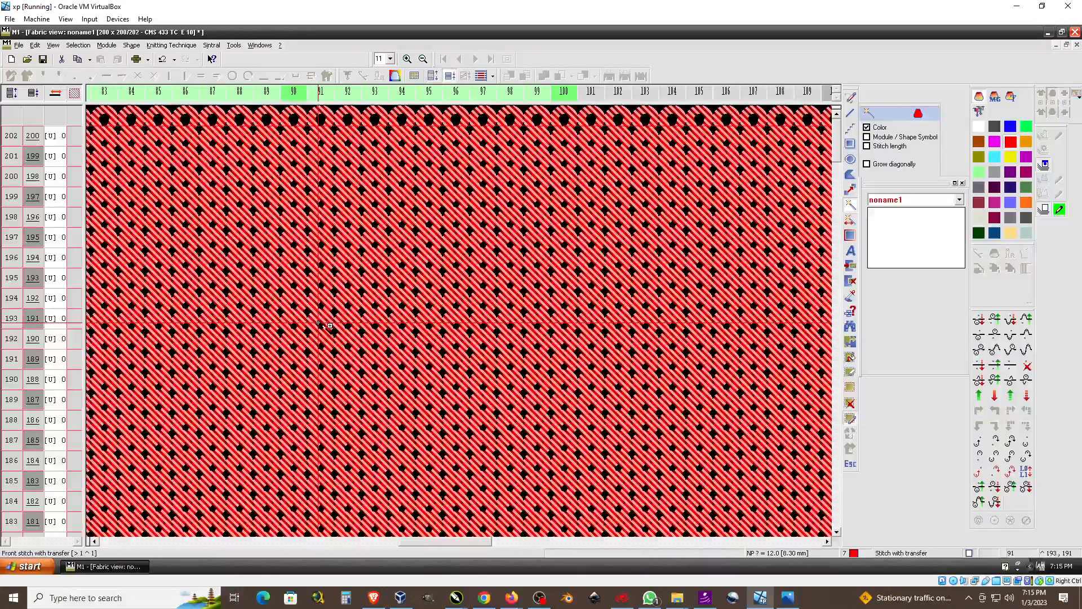
click(854, 404)
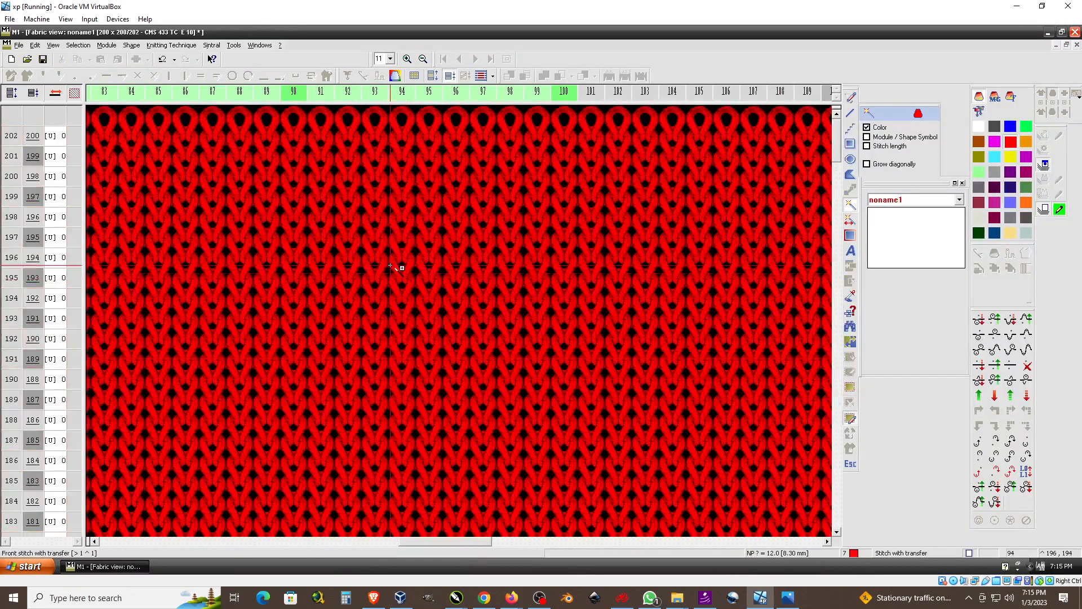
Step: Cycle through the open fabric, technical and symbol views to compare how each shows the front stitches with transfer
key(ctrl+Tab)
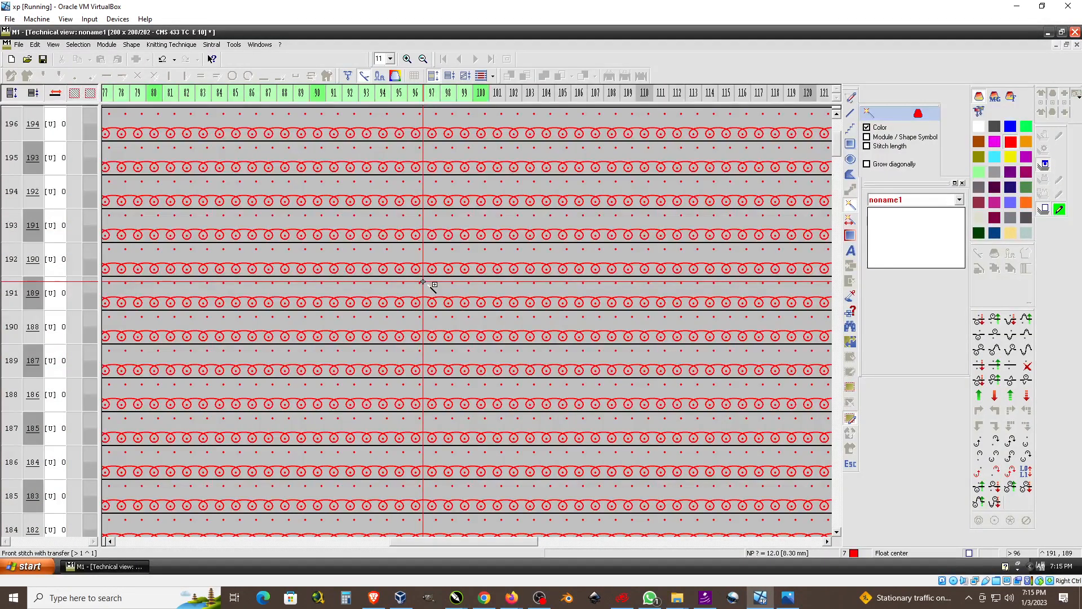
key(ctrl+Tab)
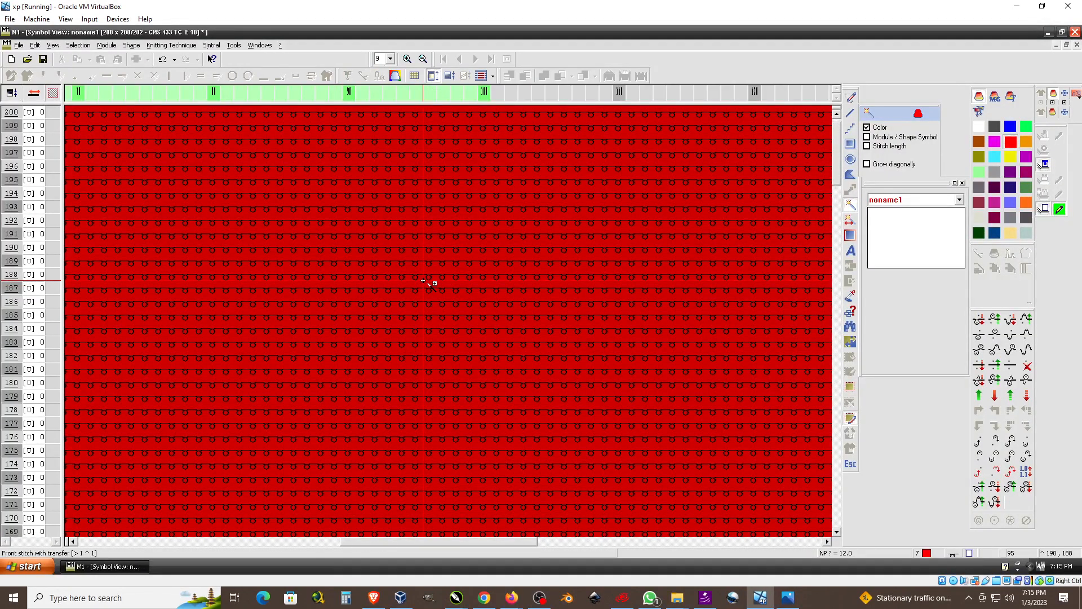
key(ctrl+Tab)
key(ctrl+Tab)
key(ctrl+Tab)
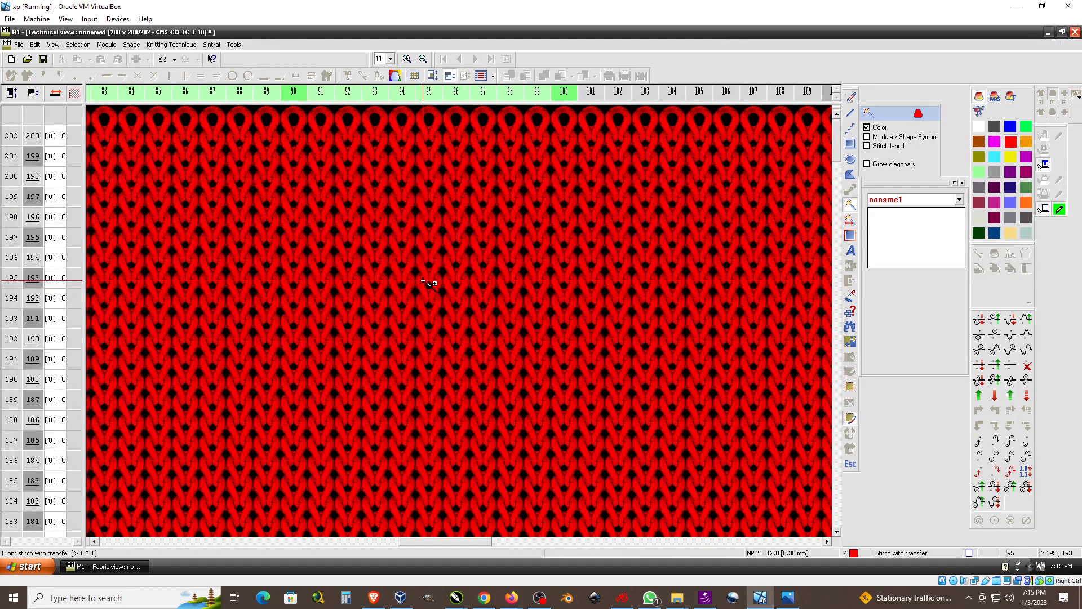
key(ctrl+Tab)
key(ctrl+Tab)
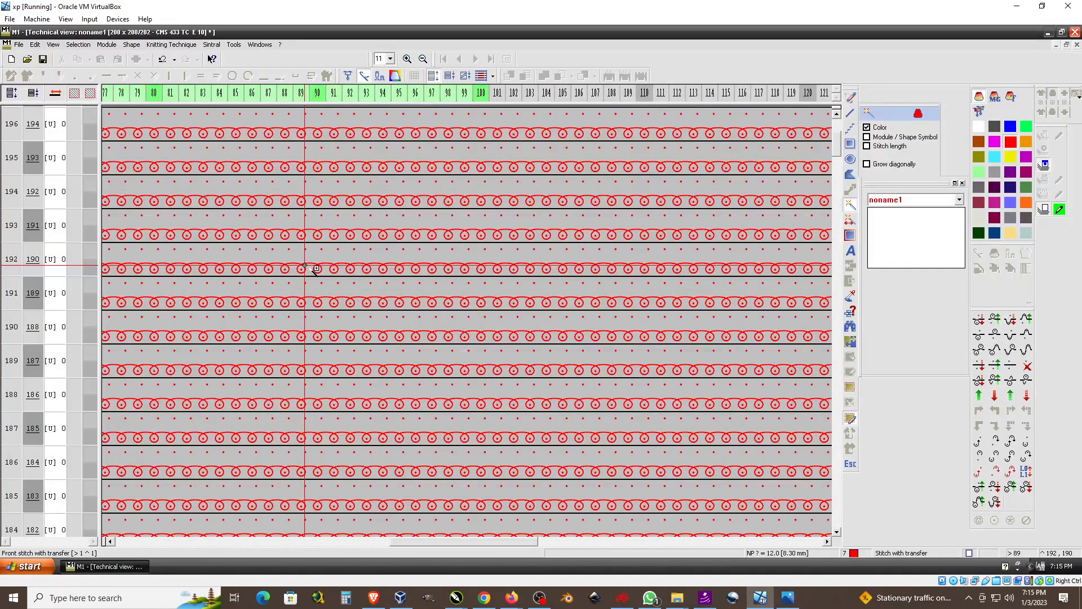
key(ctrl+Tab)
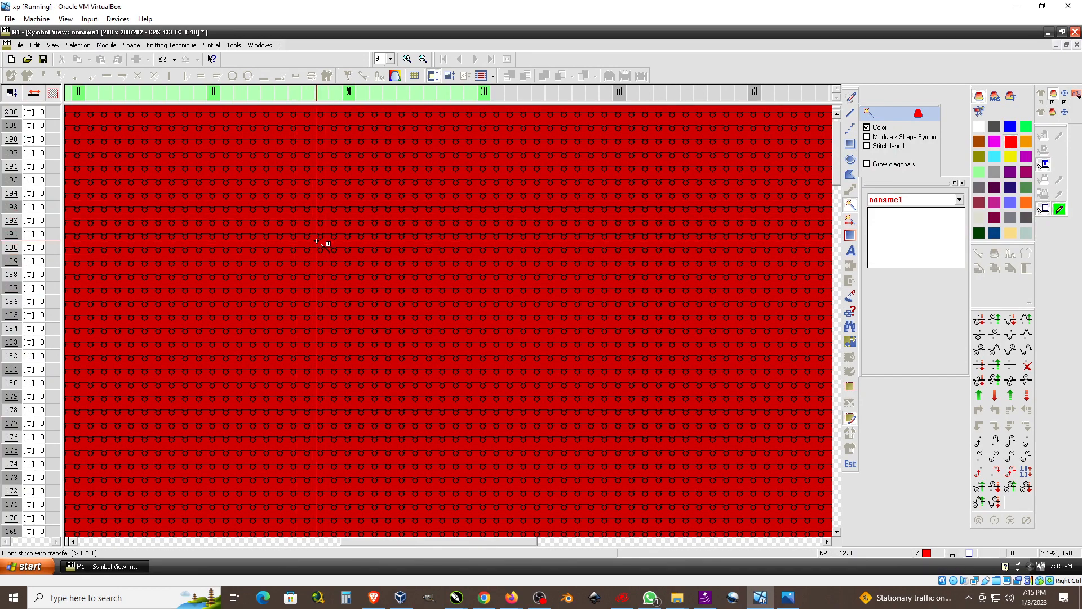
Step: Switch the current symbol view to fabric view, then close it and the other surplus symbol view
right_click(316, 241)
click(377, 436)
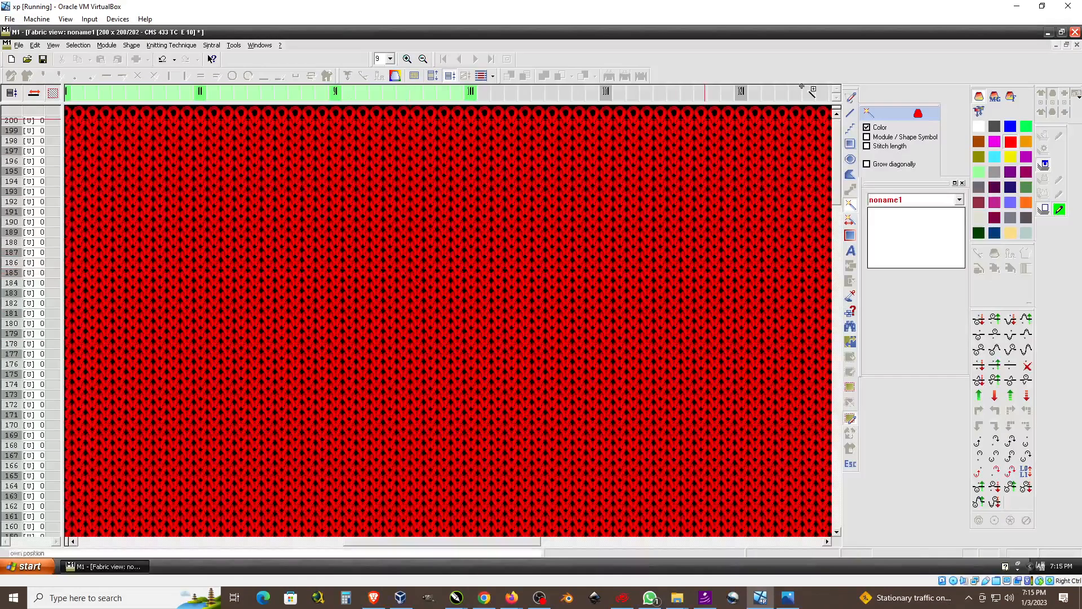
click(1077, 45)
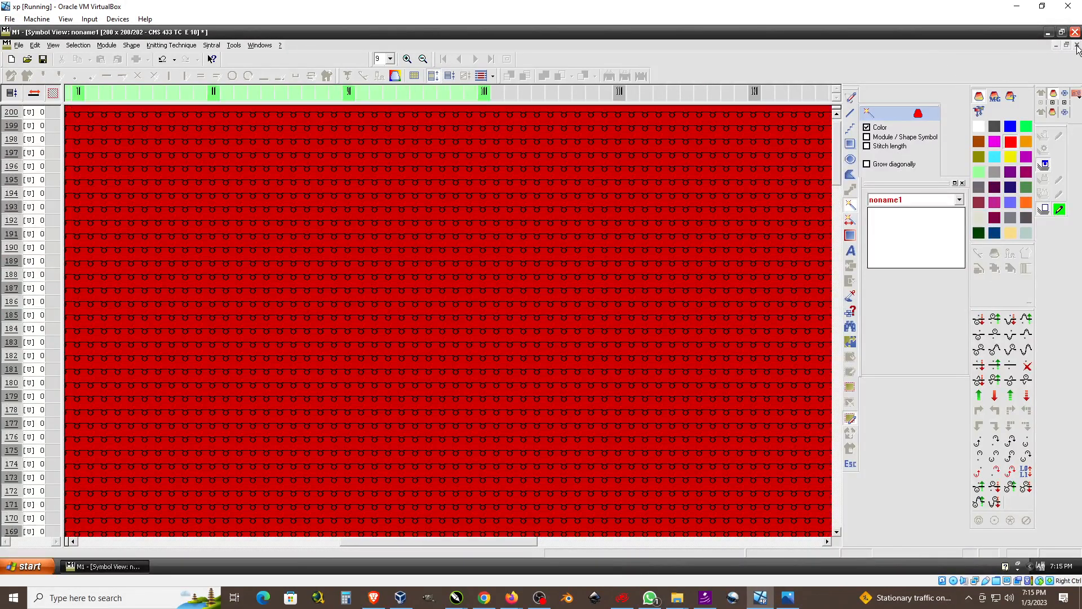
click(1077, 45)
click(1077, 45)
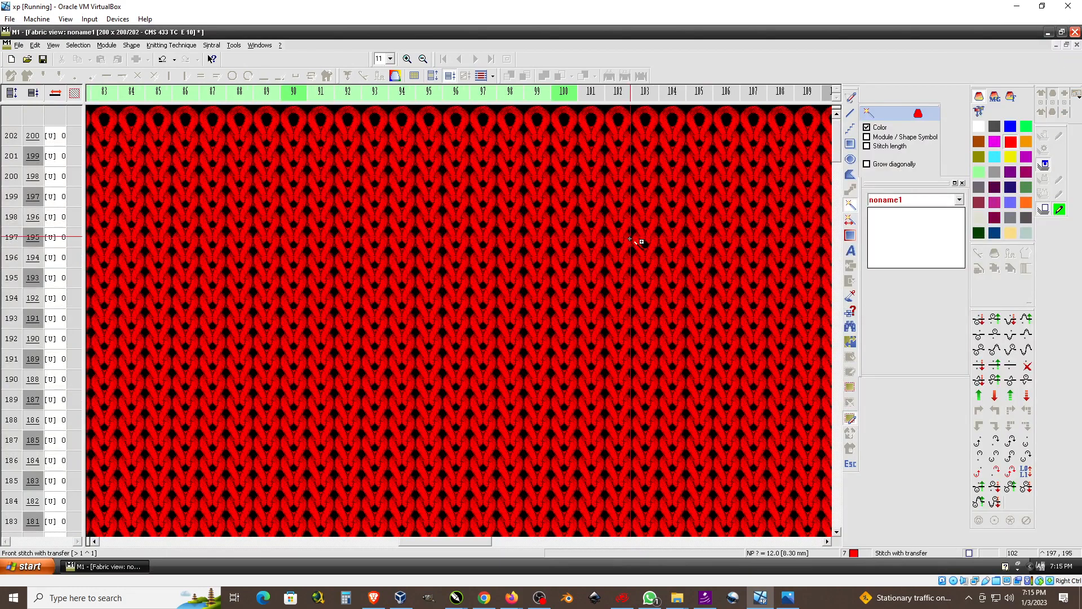
Step: Compare the remaining technical and fabric views, and switch the fabric view to symbol view
key(ctrl+Tab)
key(ctrl+Tab)
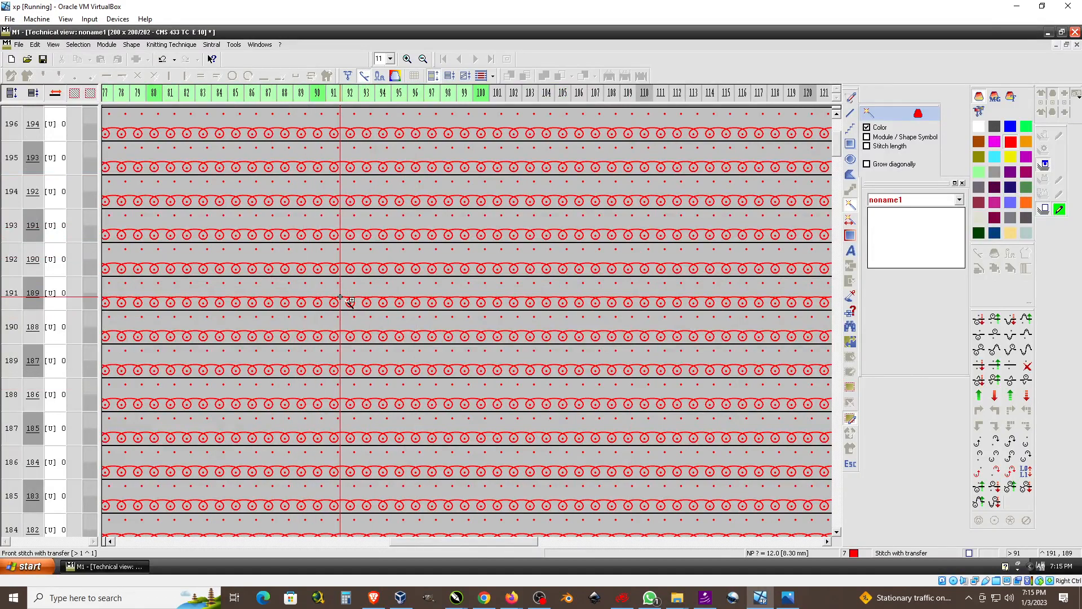
key(ctrl+Tab)
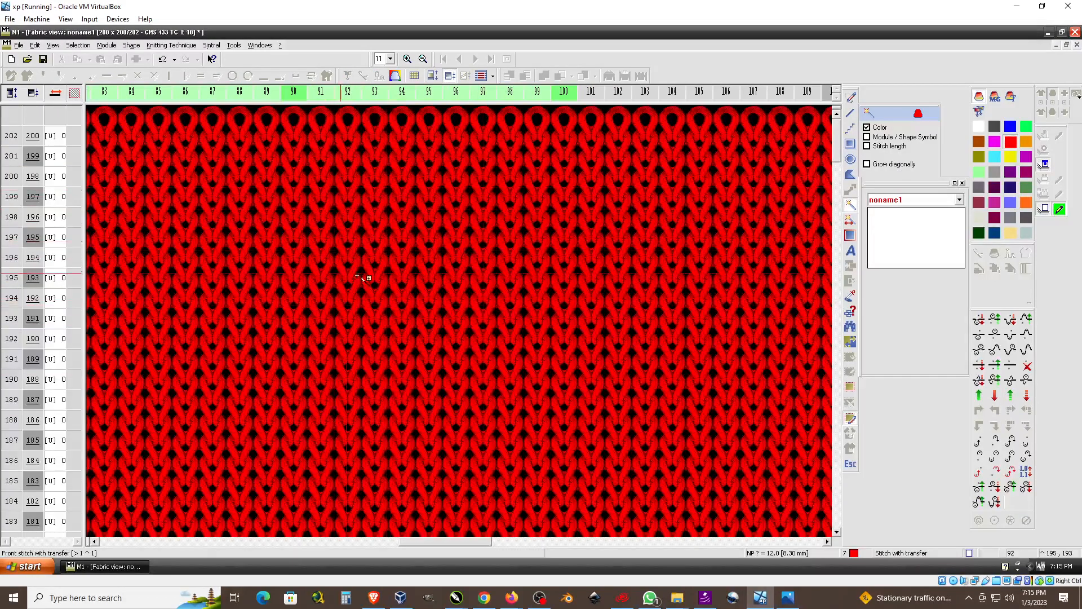
right_click(380, 193)
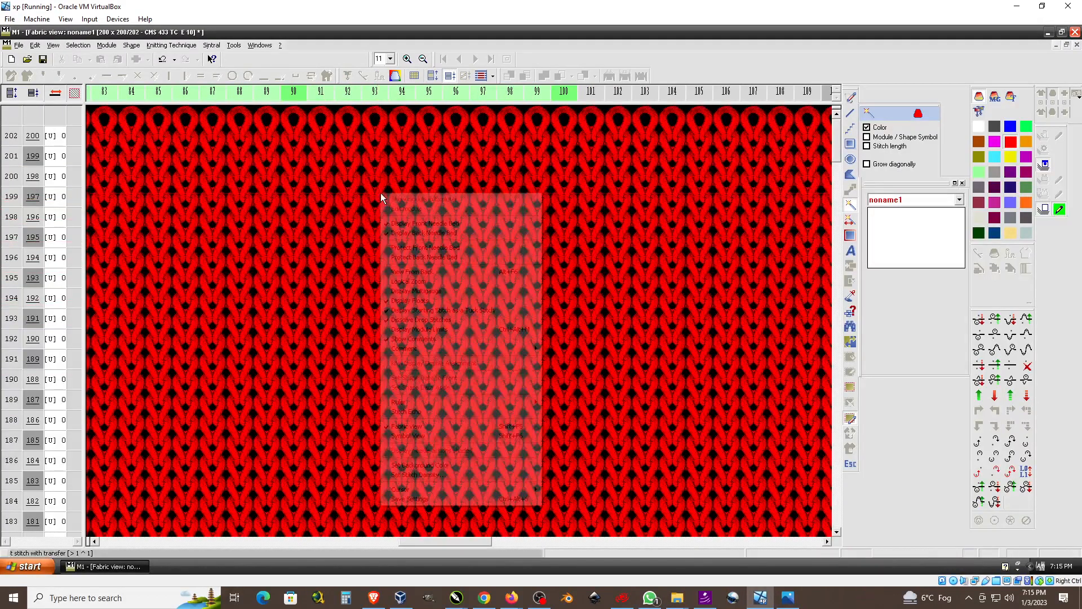
click(442, 438)
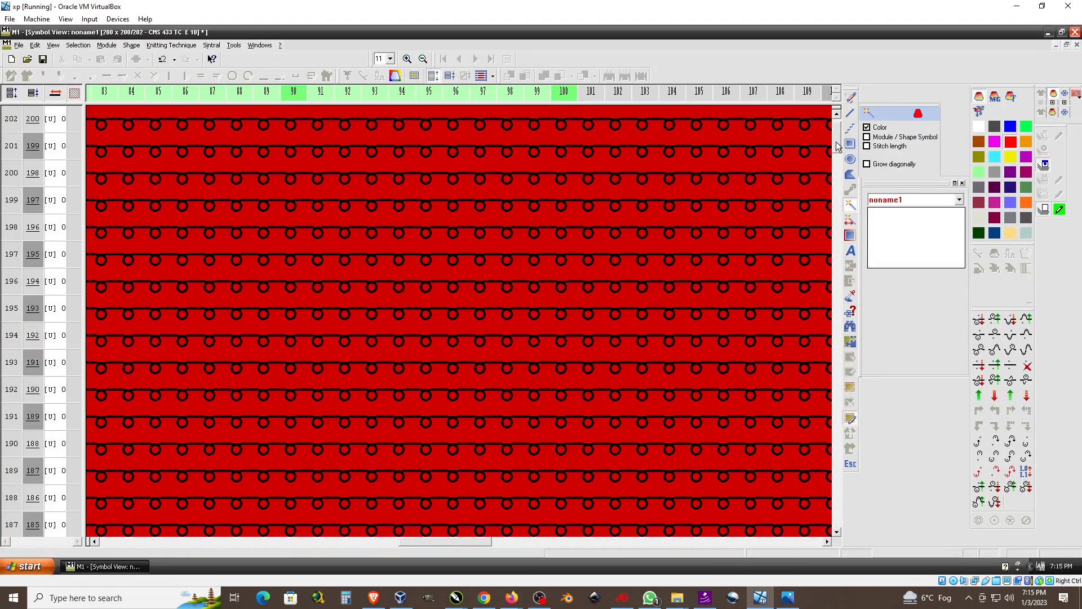
Step: Examine the lower rows of the symbol view at different zoom levels, from the first stitches to the blue rows 23 and 24
drag(839, 141, 841, 523)
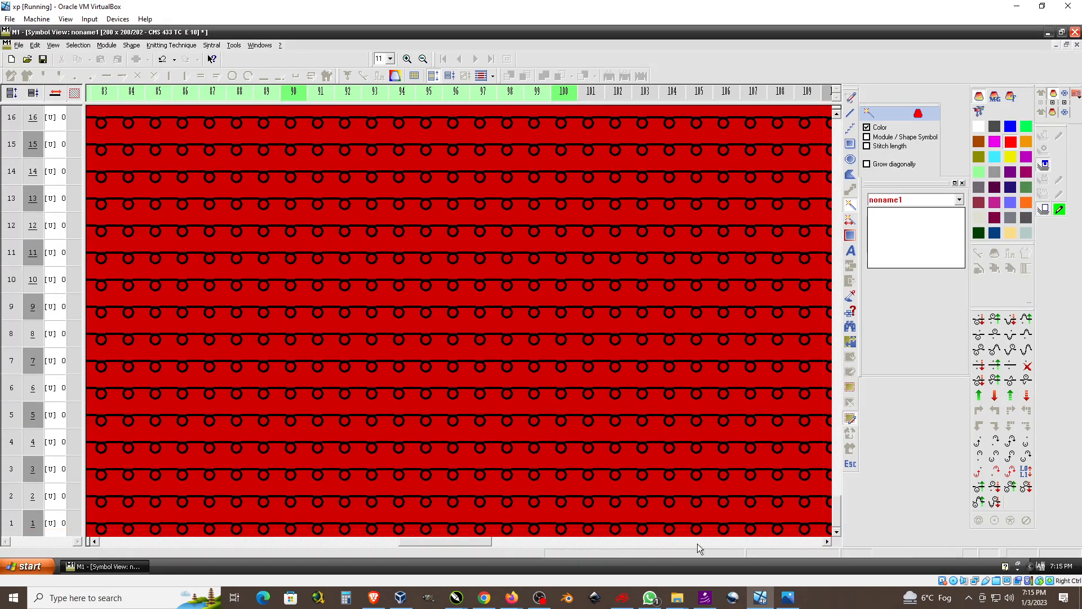
drag(474, 540, 168, 525)
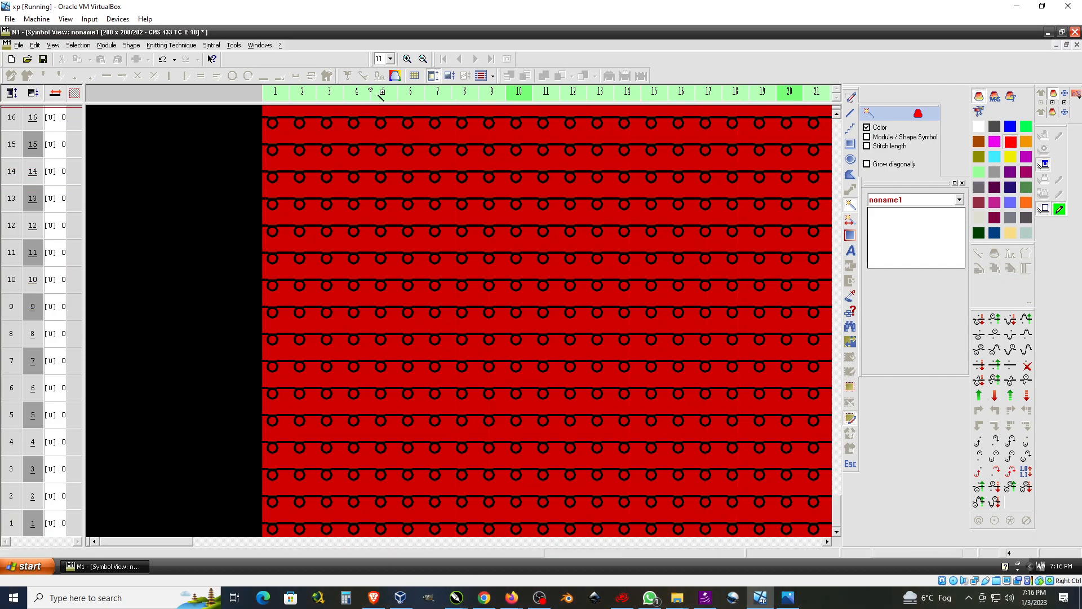
click(422, 58)
click(423, 59)
click(422, 59)
click(423, 58)
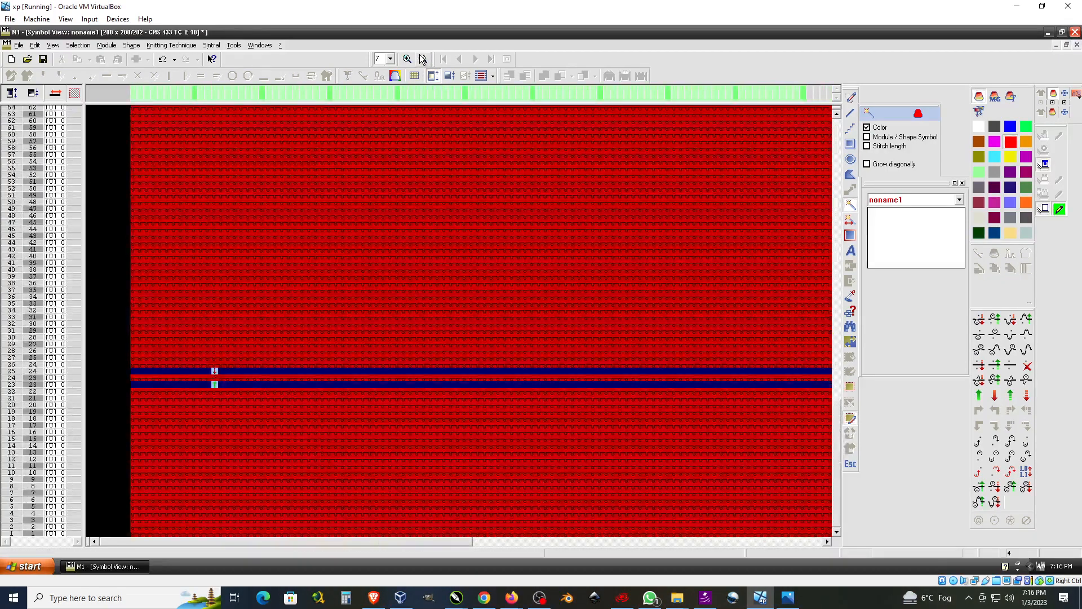
click(406, 59)
click(406, 59)
click(406, 59)
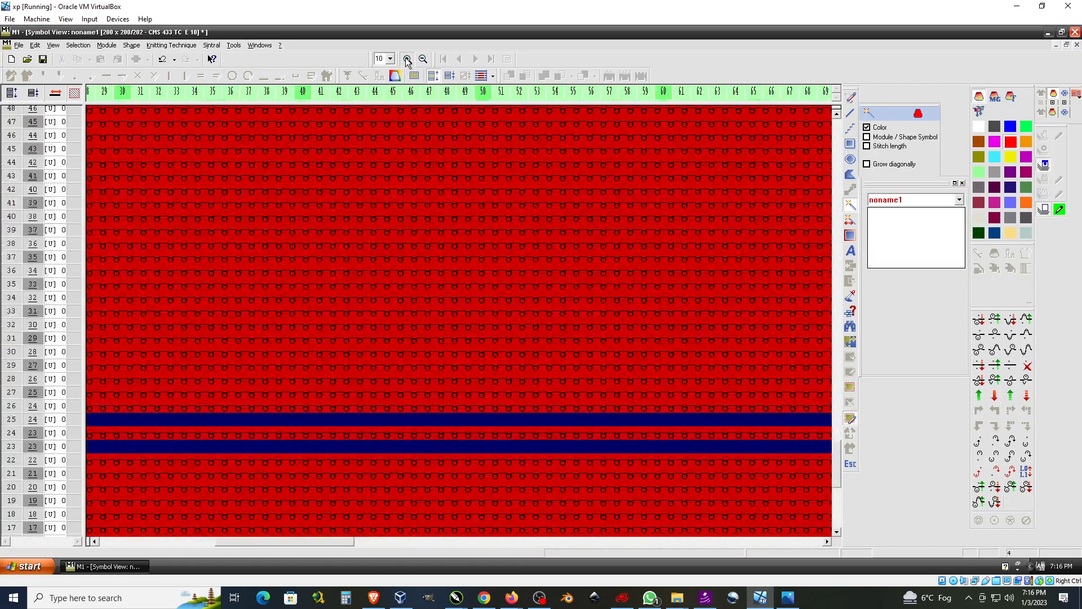
scroll(478, 161, down, 3)
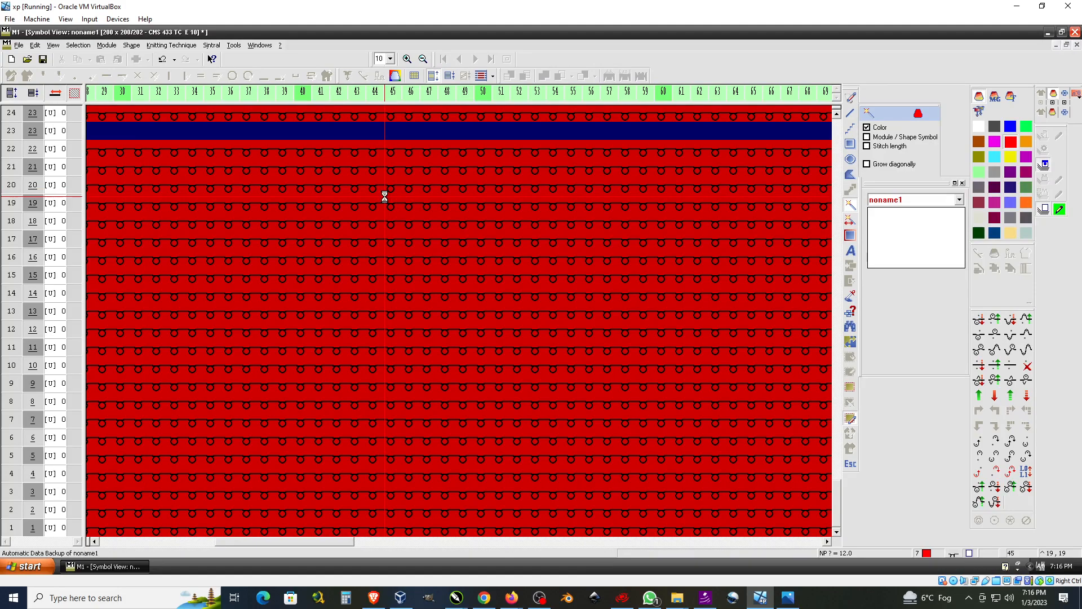
Step: Open the program settings at the Load options for the views displayed when loading or generating a pattern or module
click(53, 47)
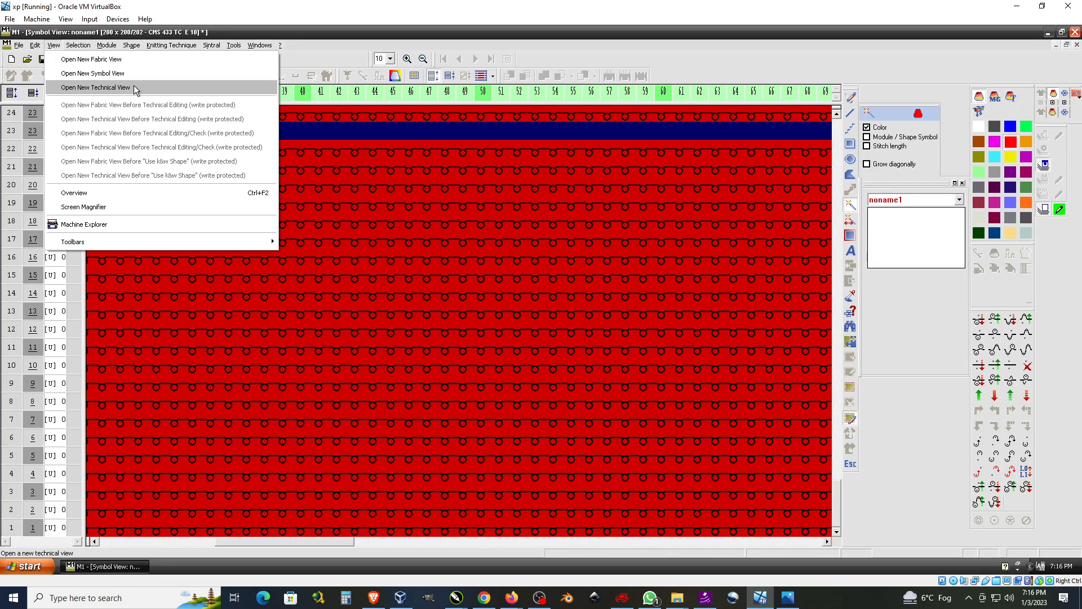
click(664, 70)
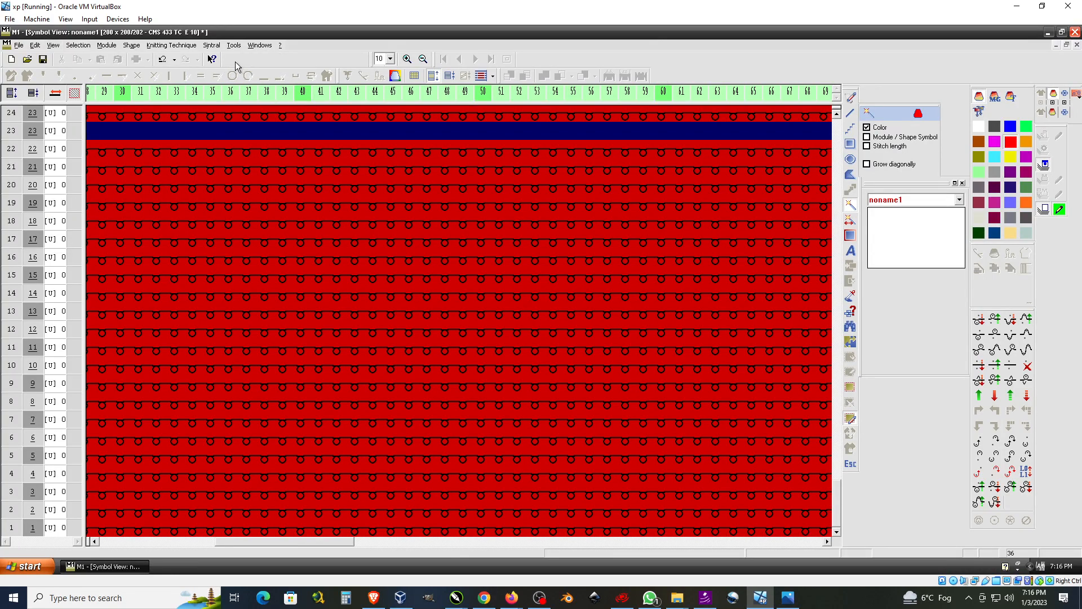
click(232, 47)
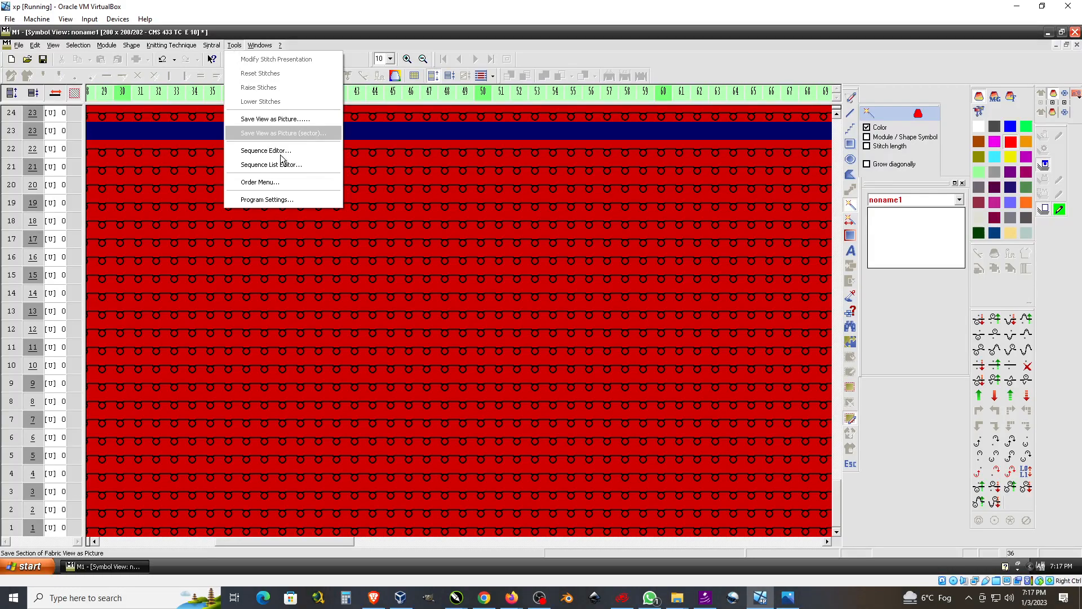
click(286, 198)
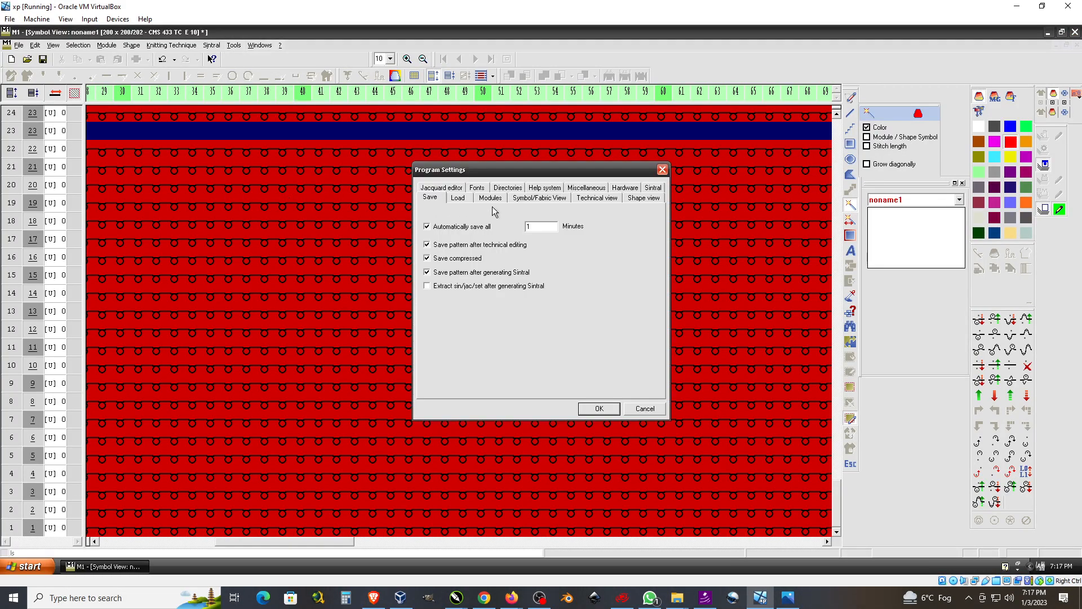
click(462, 198)
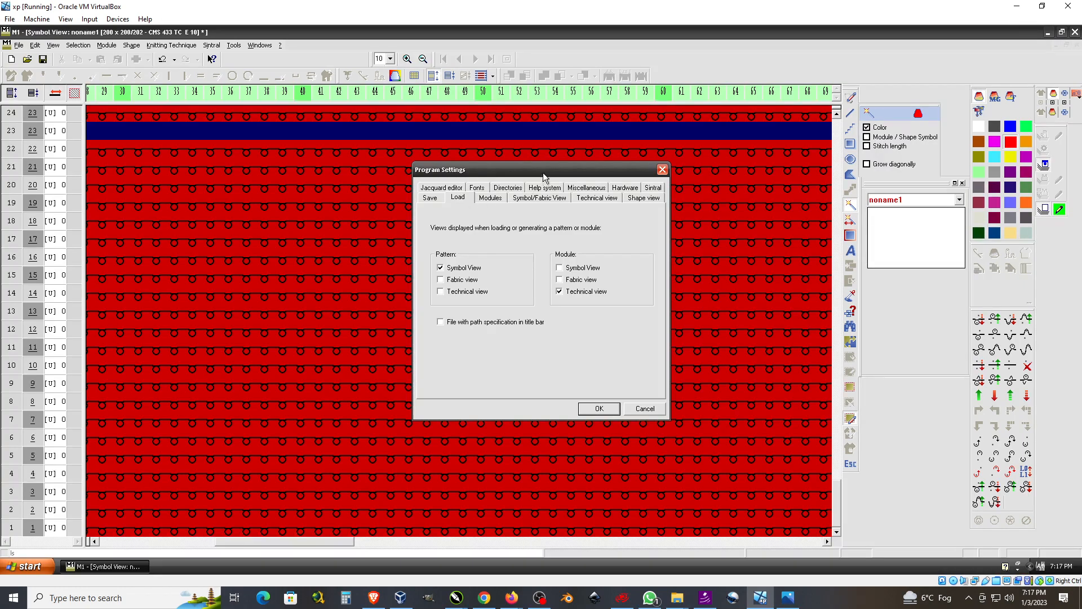
drag(543, 173, 428, 116)
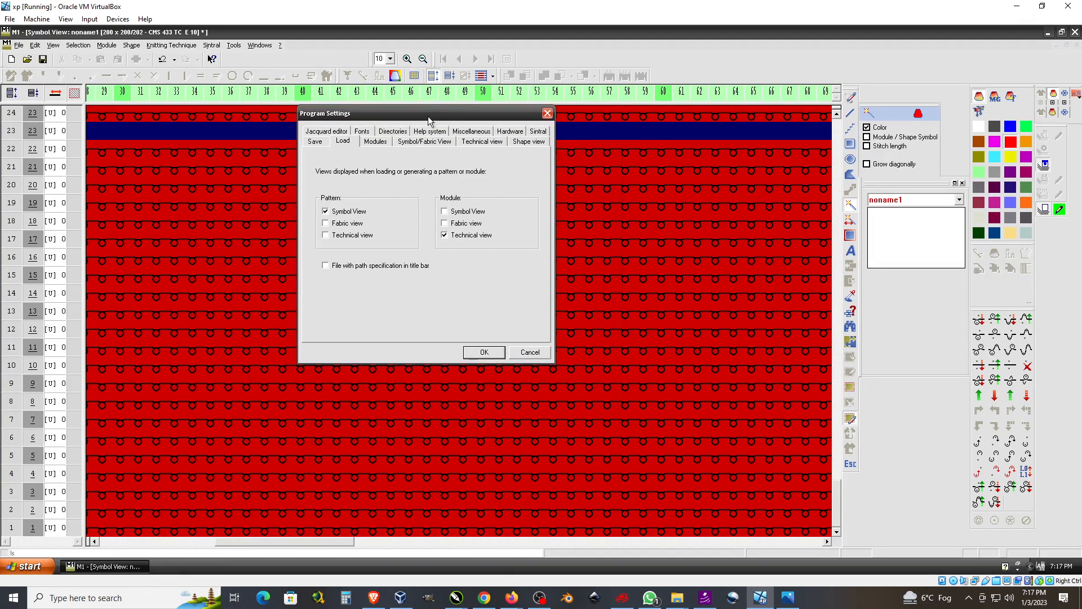
Step: Try toggling the fabric and technical views among the views displayed for a pattern, and cancel the program settings
click(327, 224)
click(327, 236)
click(327, 225)
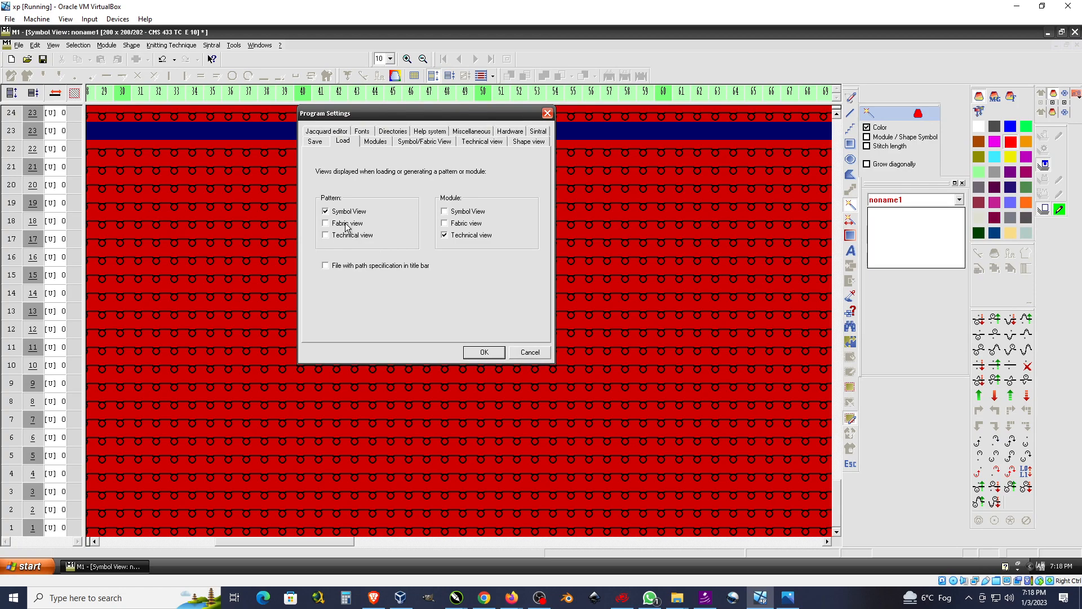
click(518, 353)
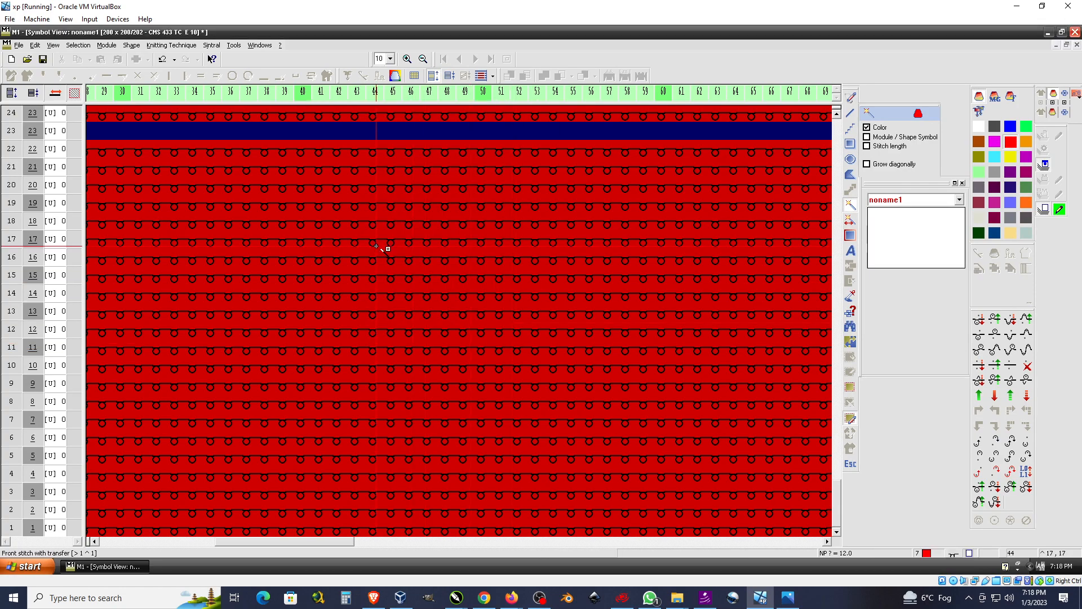
Step: Switch the pattern display from symbol view to fabric view and look over the fabric rows above the bottom edge
right_click(377, 246)
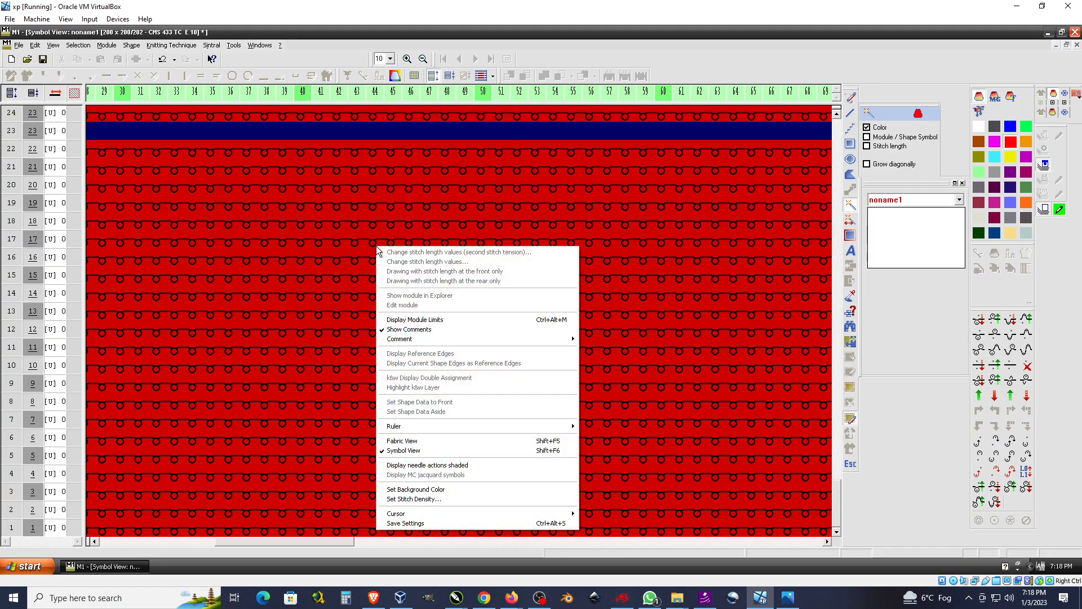
click(427, 441)
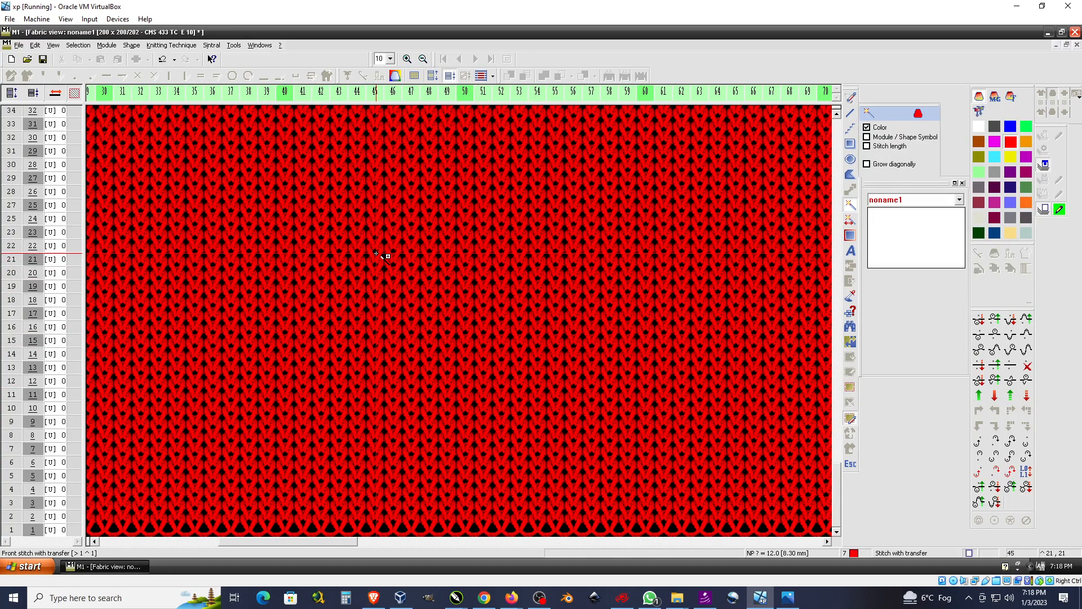
scroll(394, 255, up, 10)
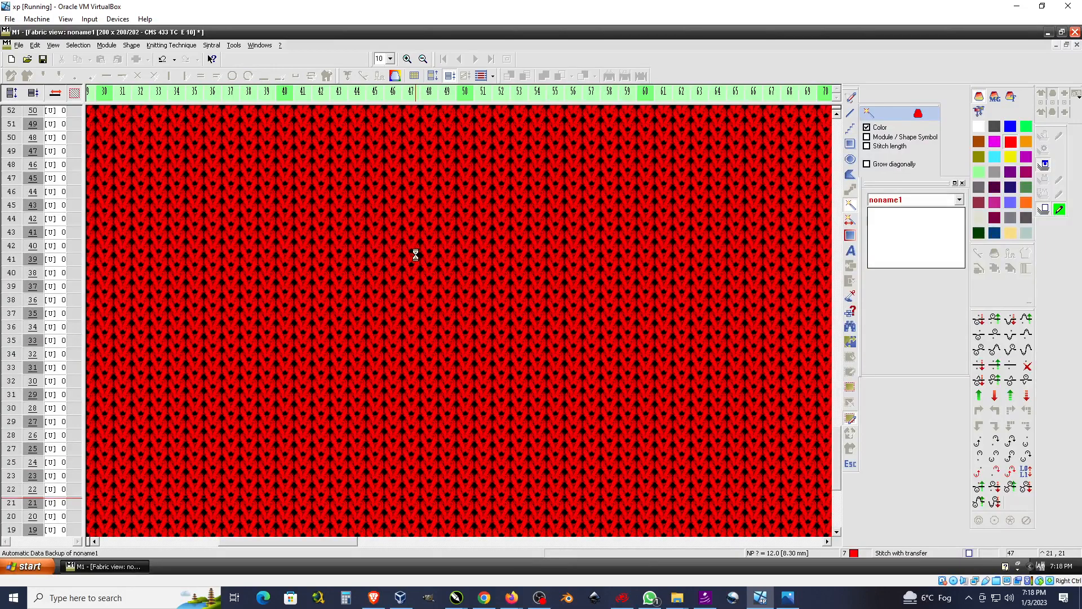
scroll(416, 256, up, 12)
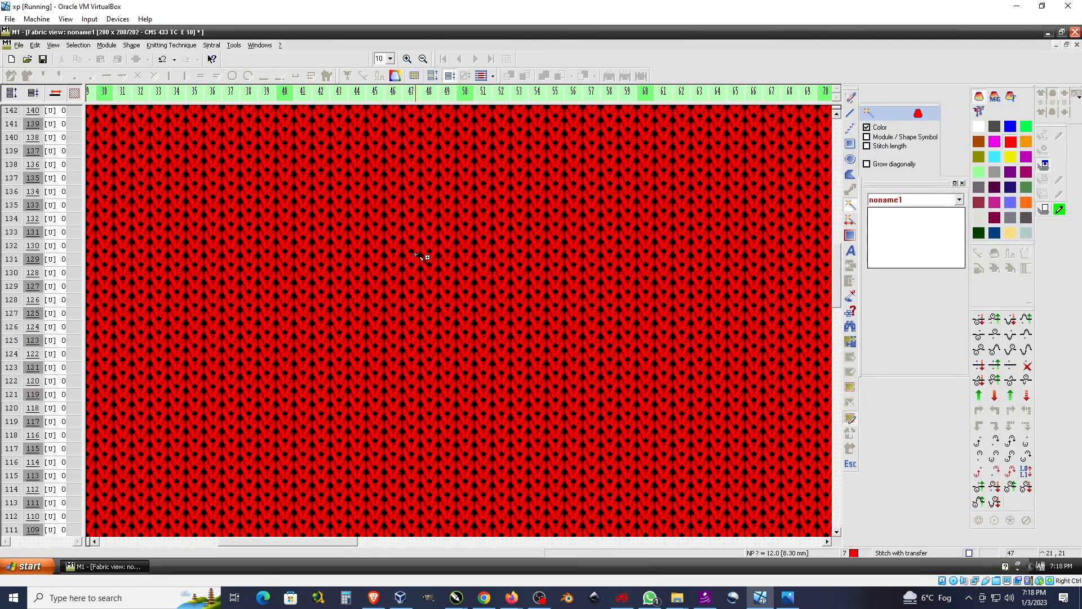
Step: Select all connected red stitches by color in the upper fabric rows, and clear the selection
scroll(416, 255, up, 2)
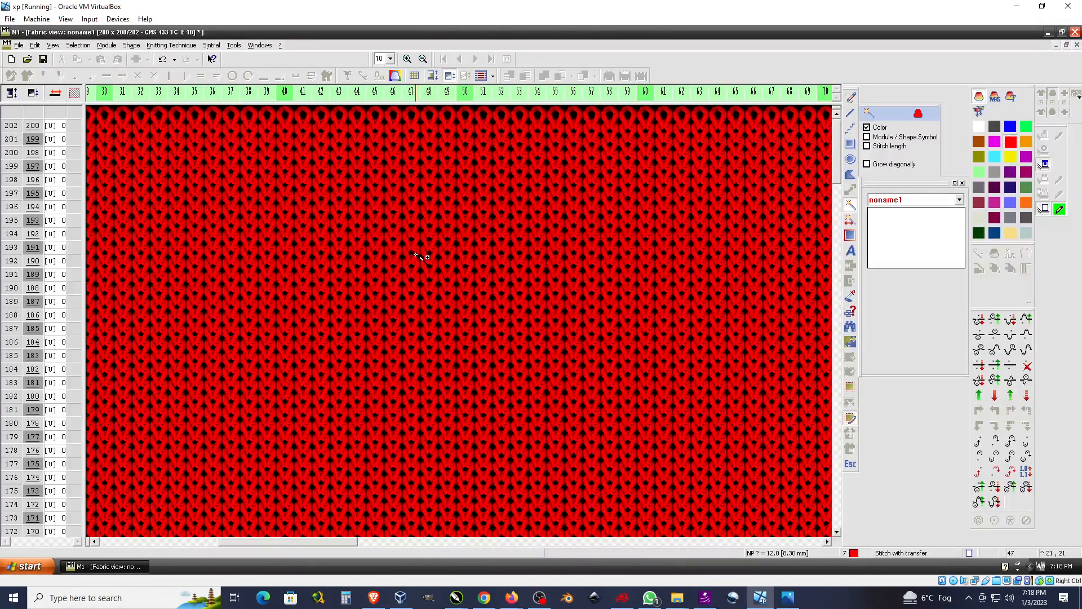
click(443, 412)
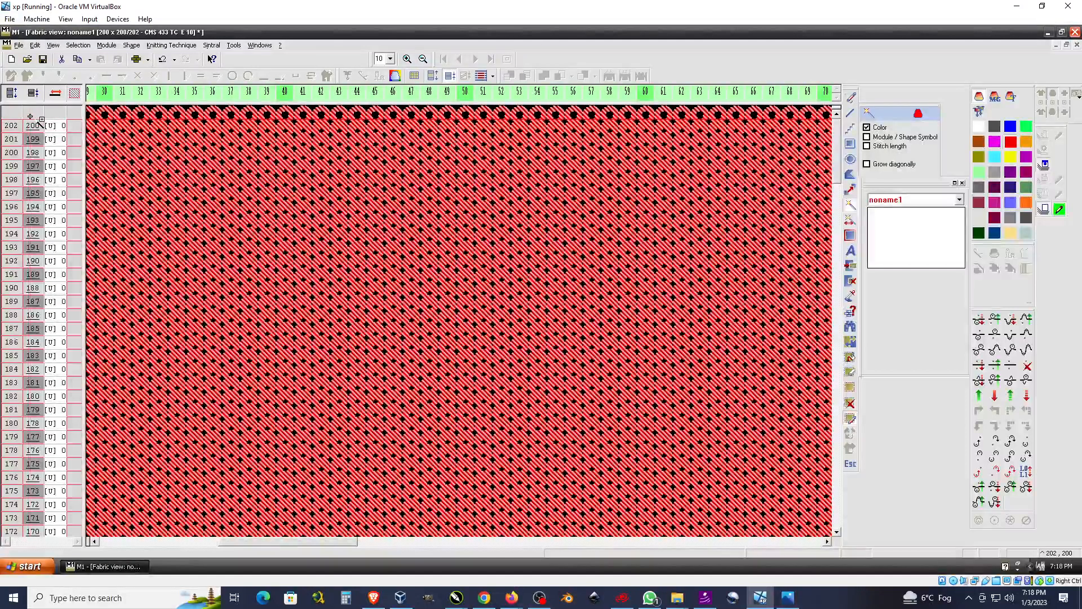
click(851, 405)
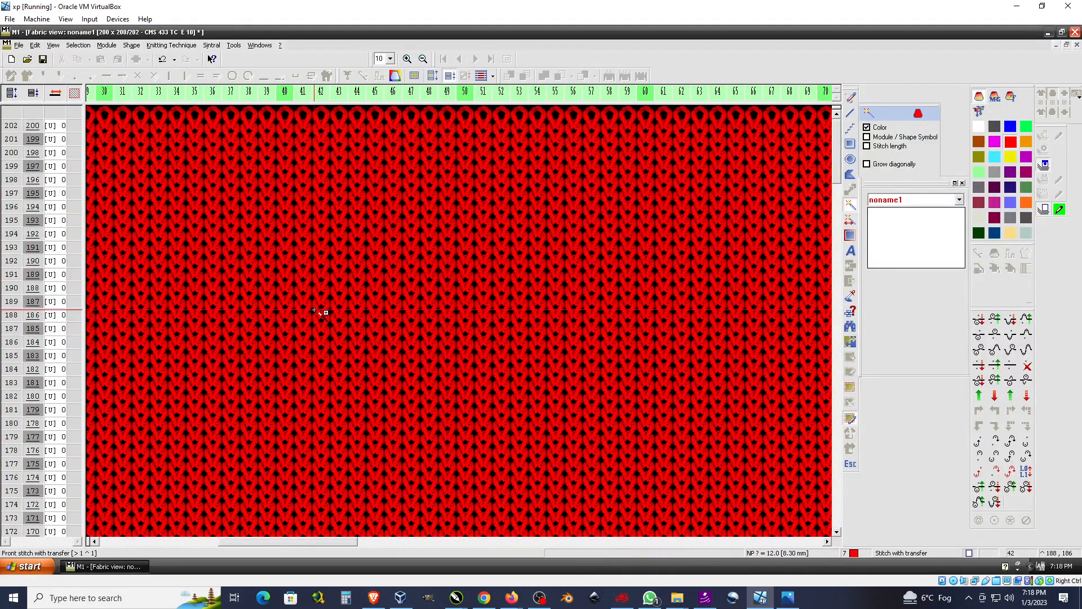
Step: Look over the fabric view from the uppermost rows down to row 1 at the starting edge
scroll(314, 310, down, 20)
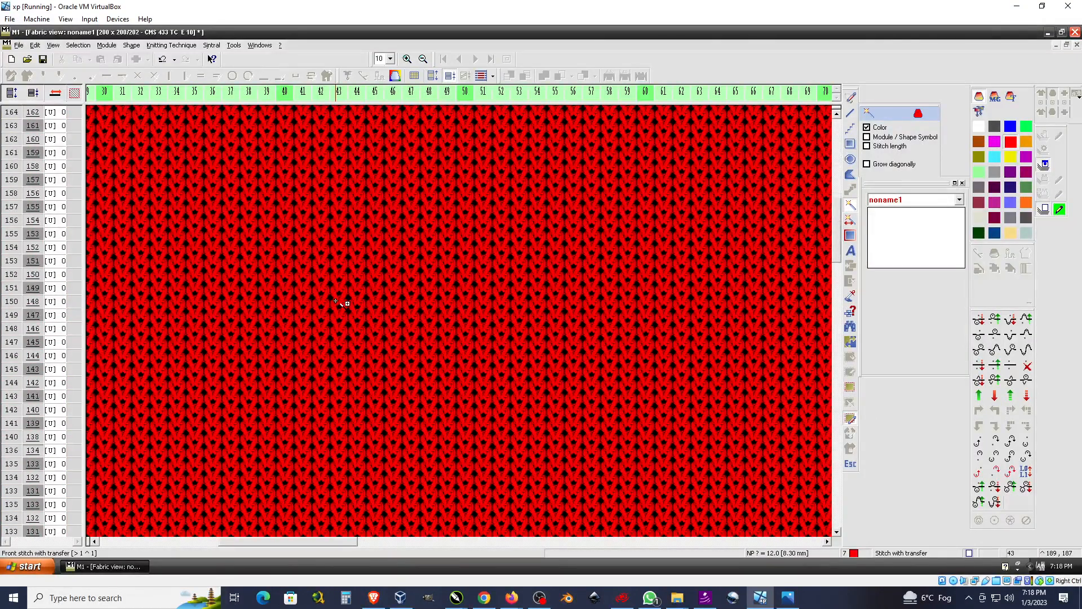
scroll(337, 302, down, 20)
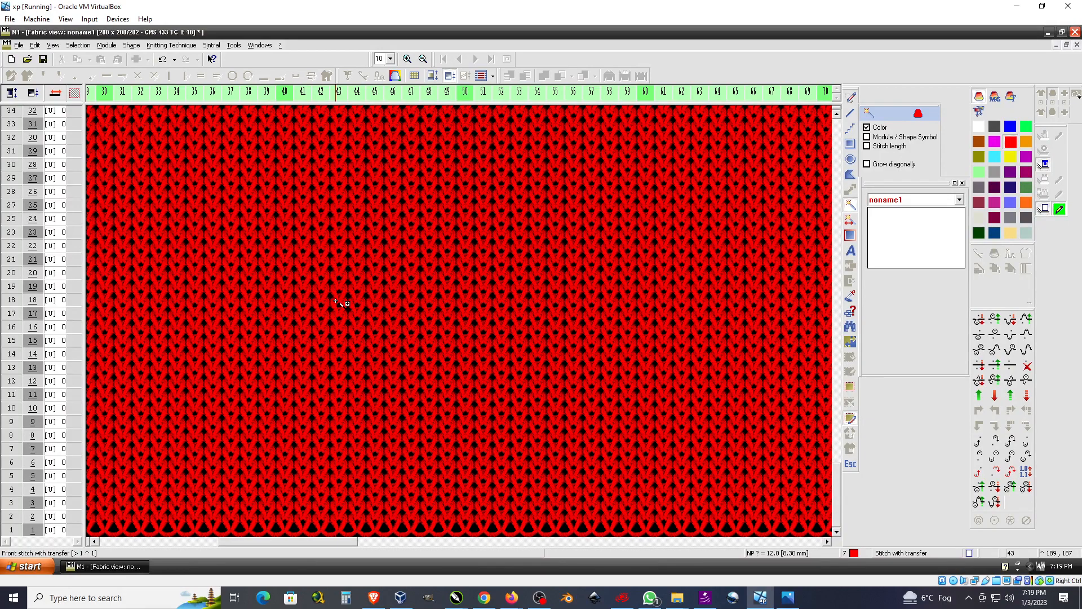
click(841, 607)
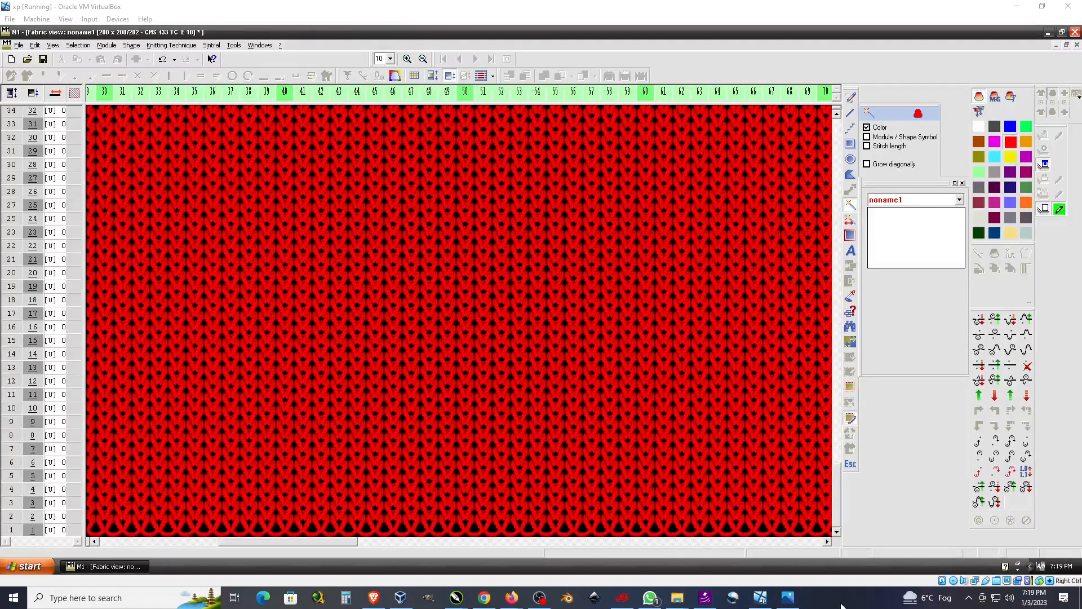